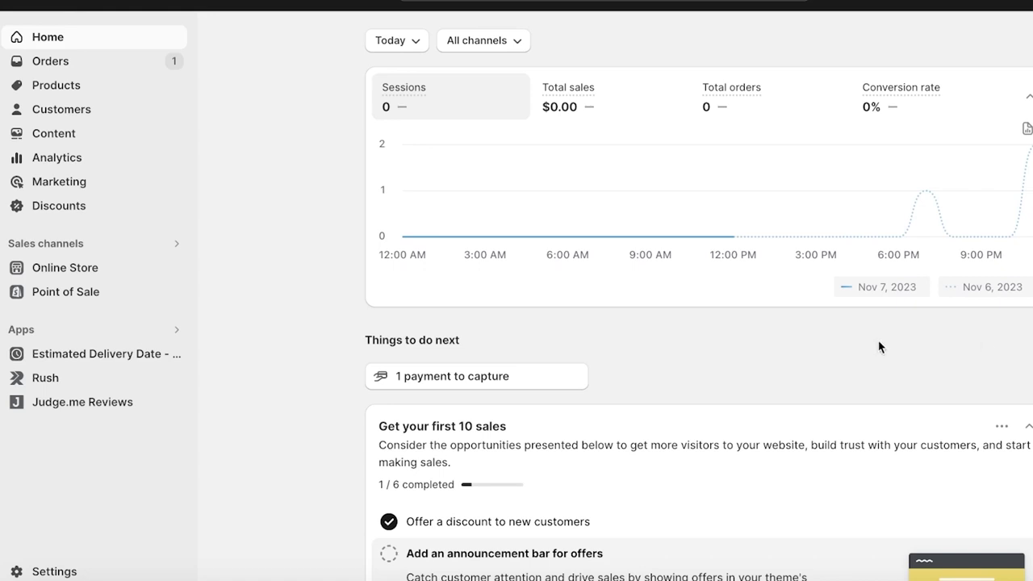
click(15, 571)
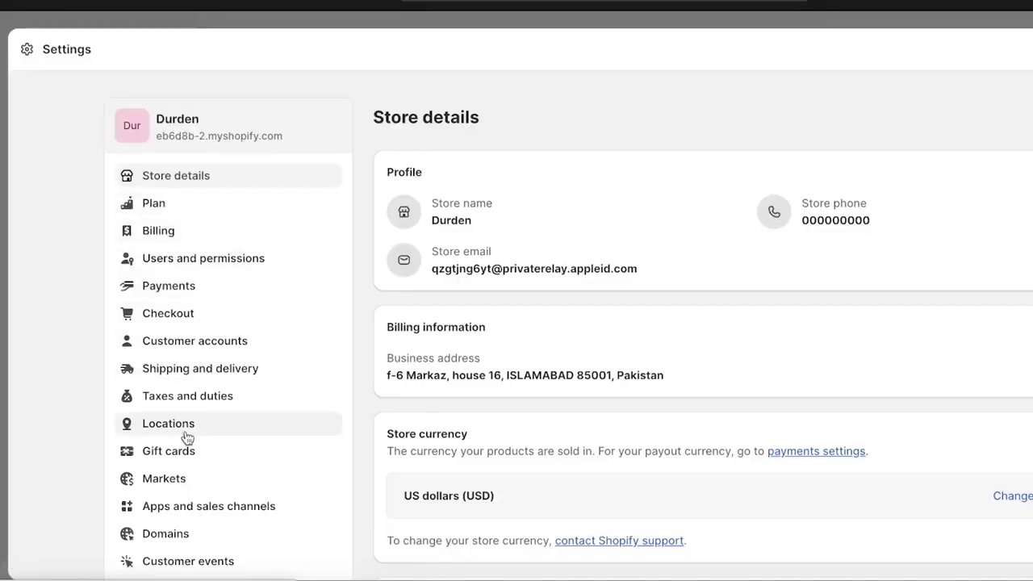
click(145, 504)
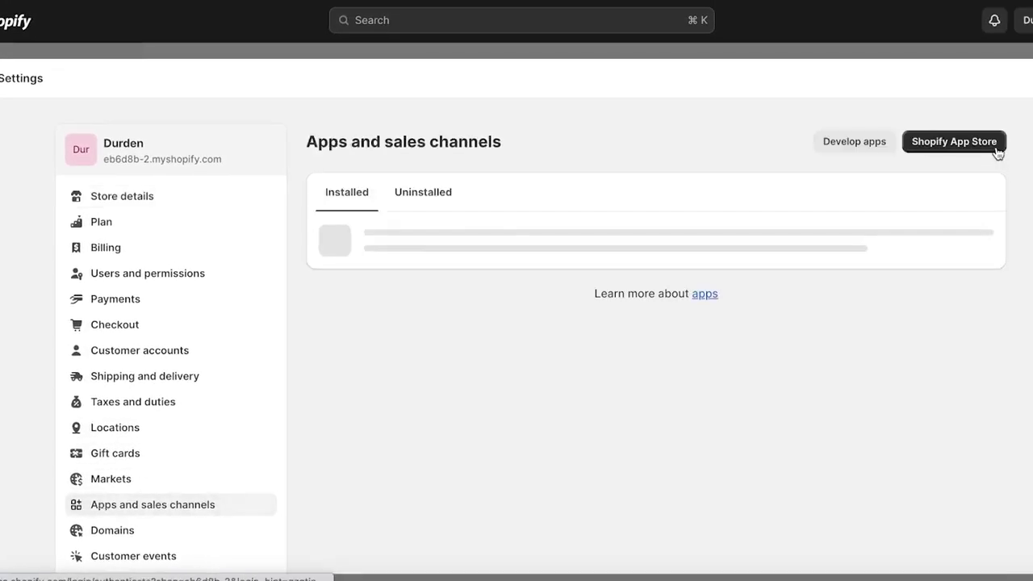
click(929, 143)
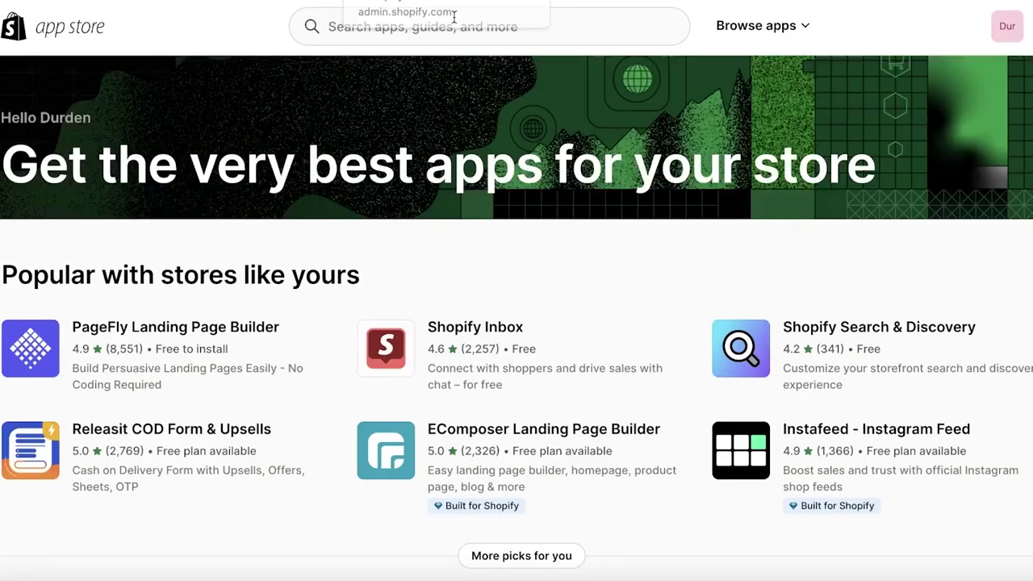
click(448, 35)
text(pay)
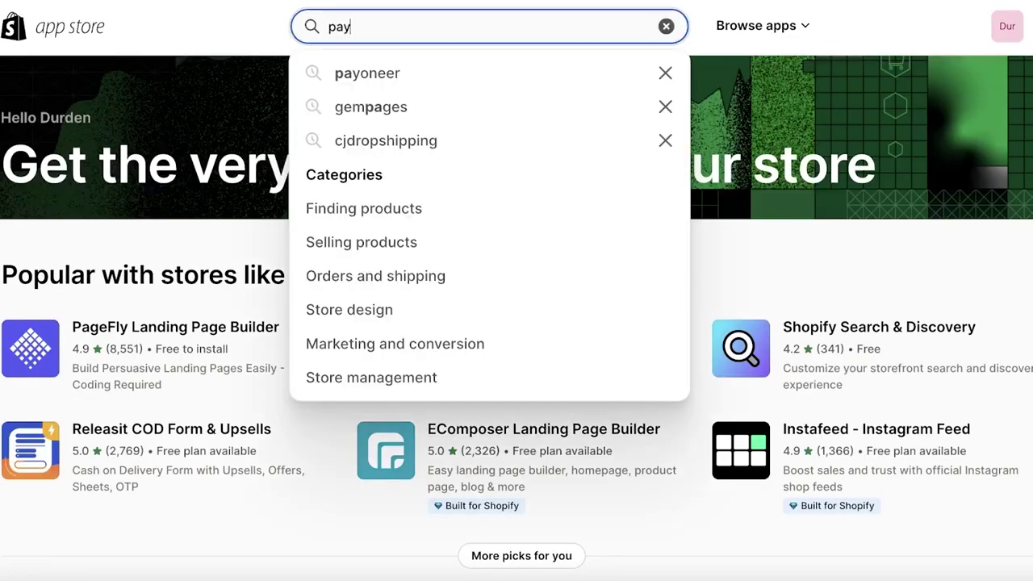
text(oneer)
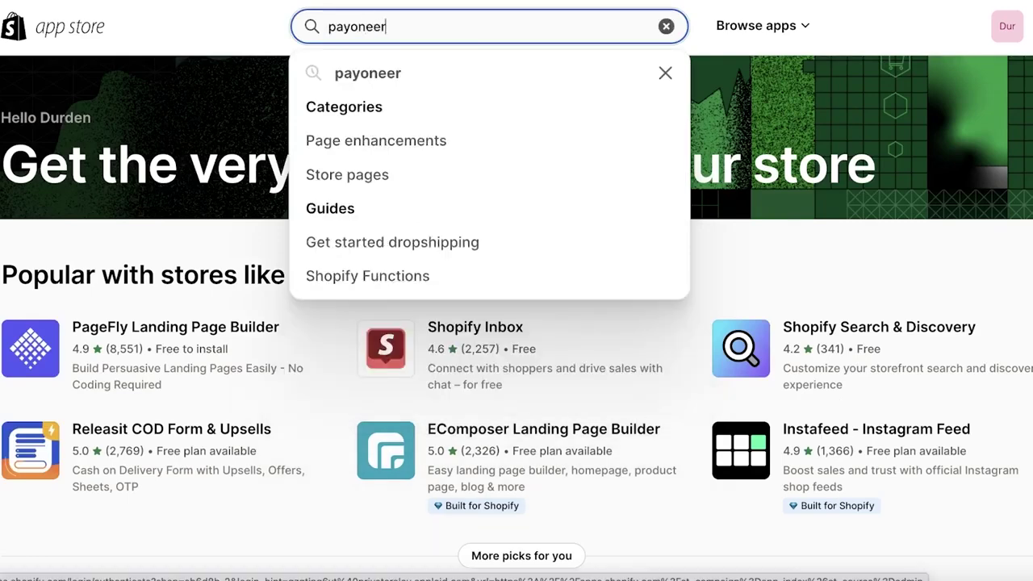
click(432, 70)
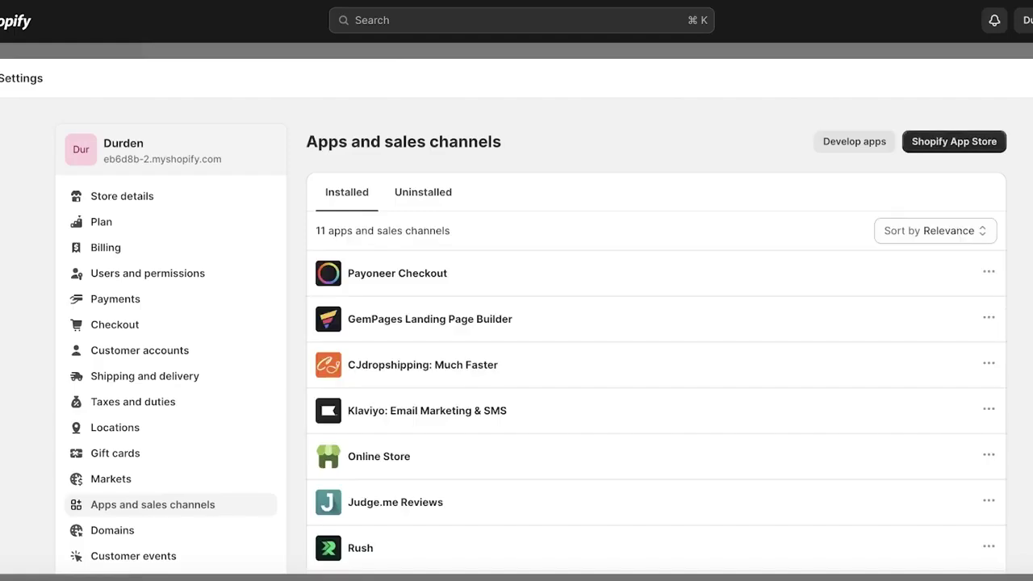
key(Escape)
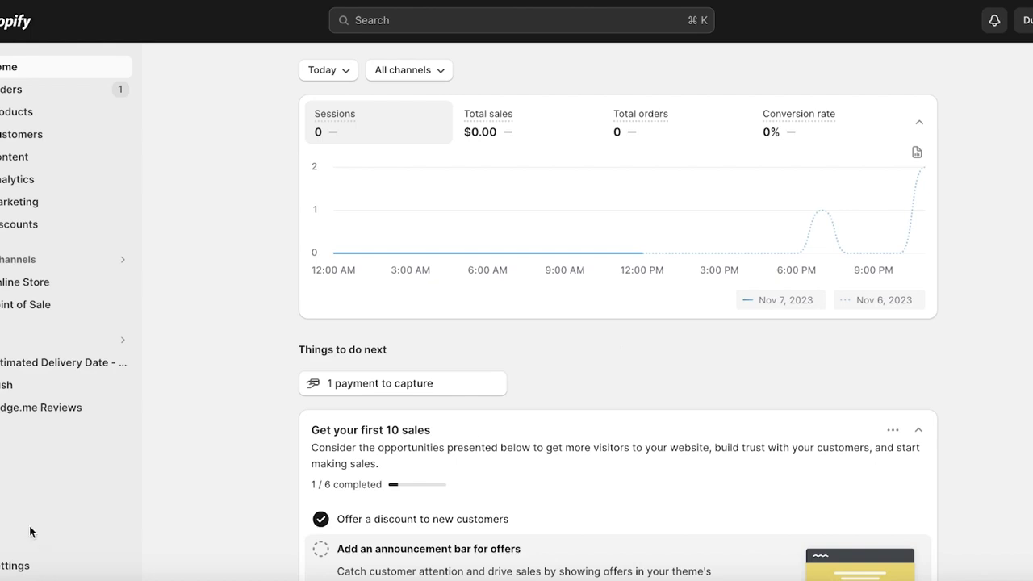
- Open Payments settings, search third-party providers for 'payoneer', then return to Payments
click(17, 565)
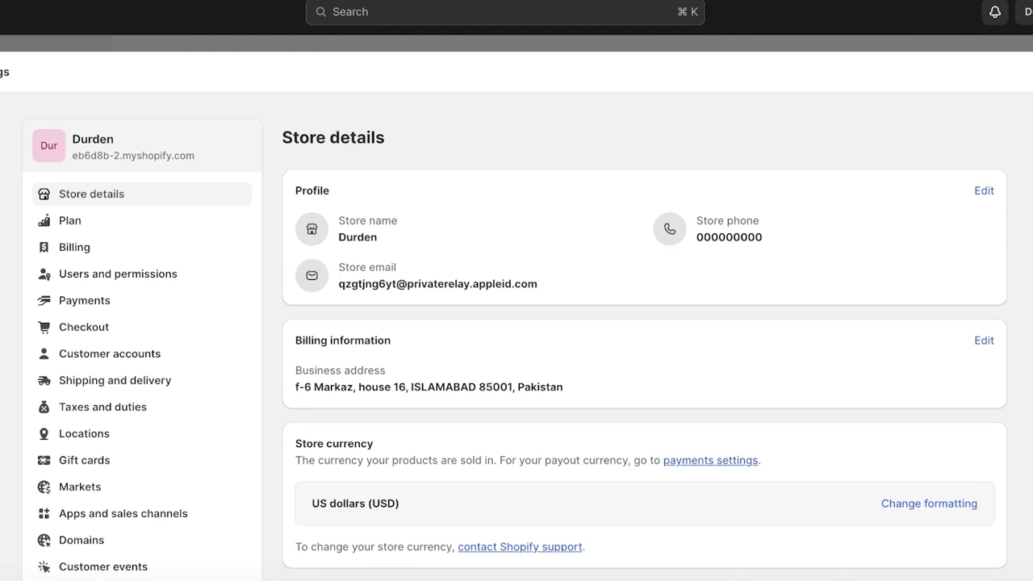
click(157, 314)
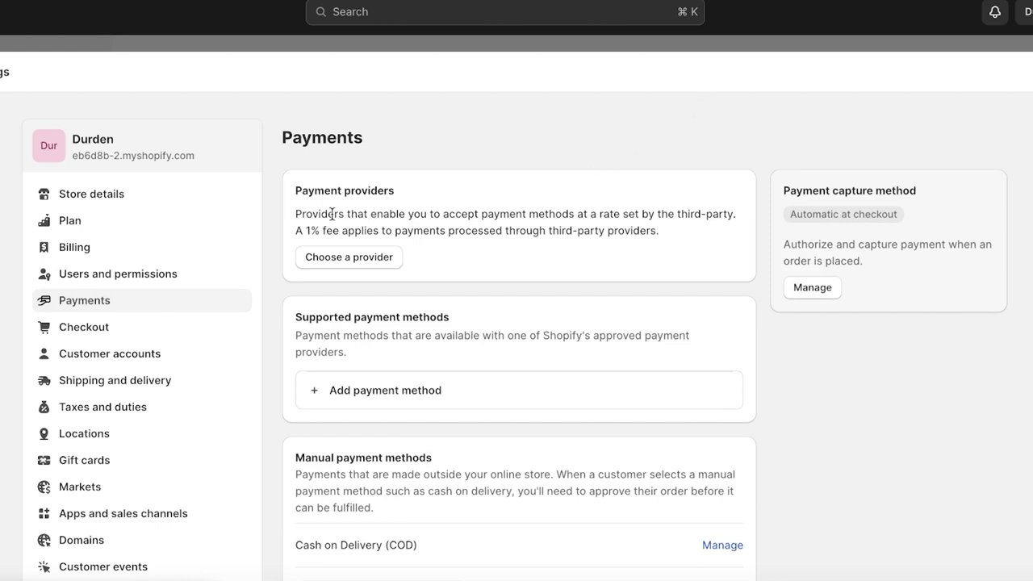
click(334, 255)
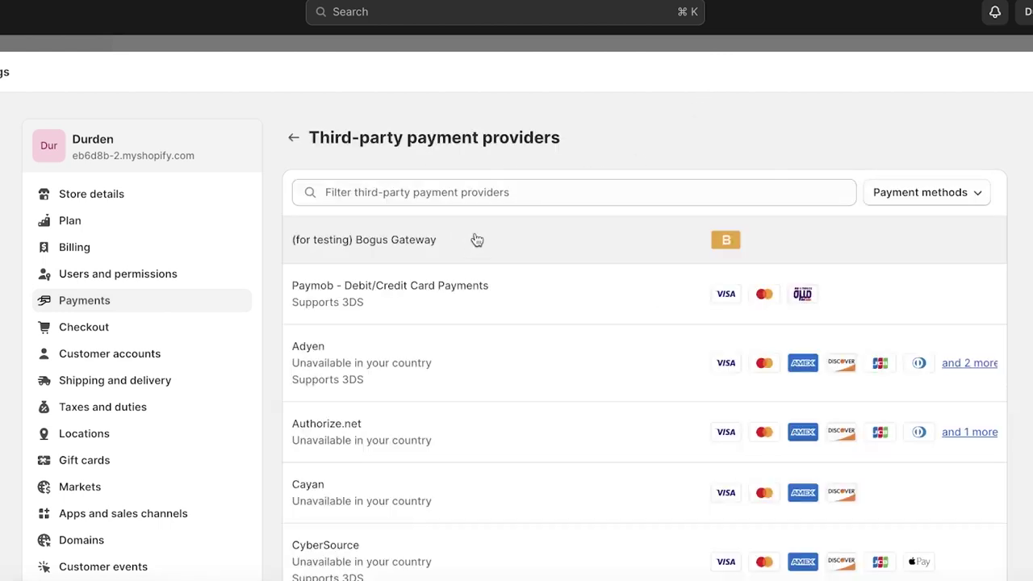
click(522, 192)
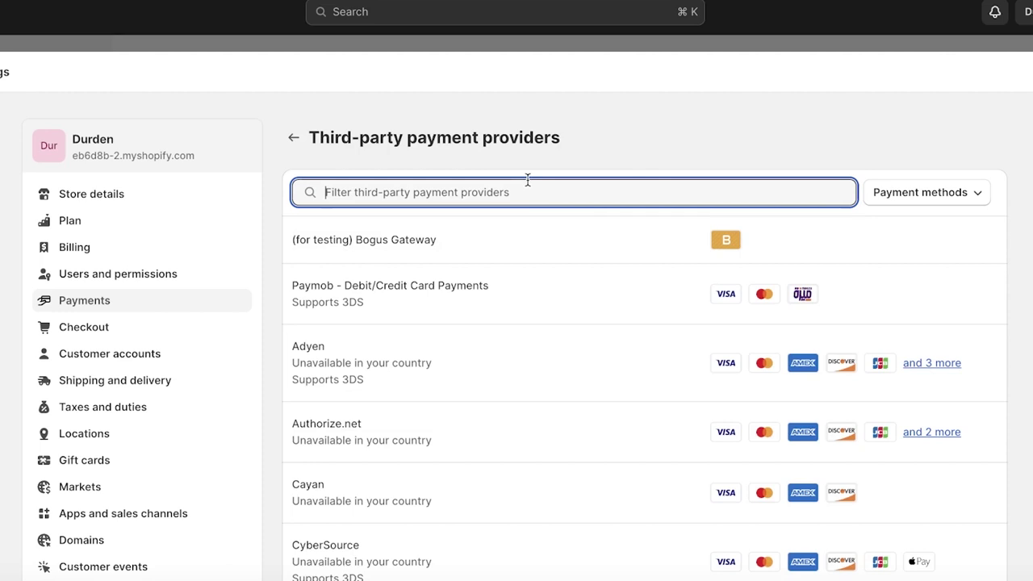
text(pa)
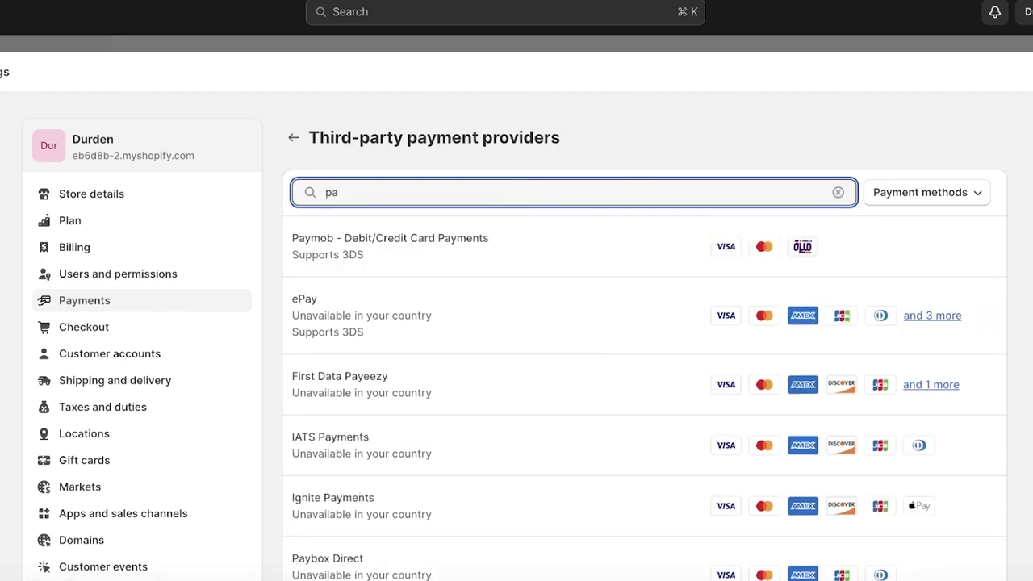
text(yoneer)
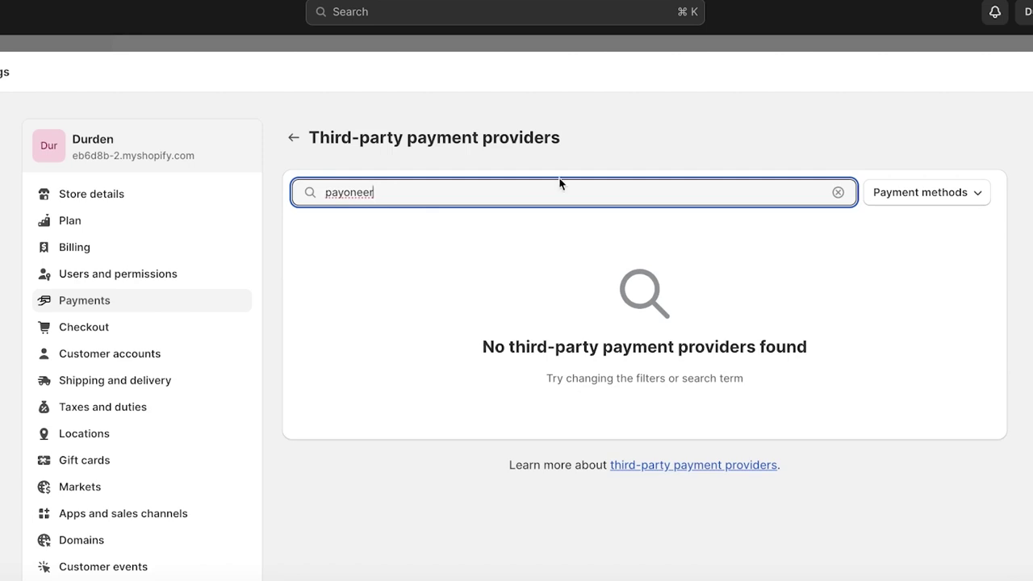
click(296, 138)
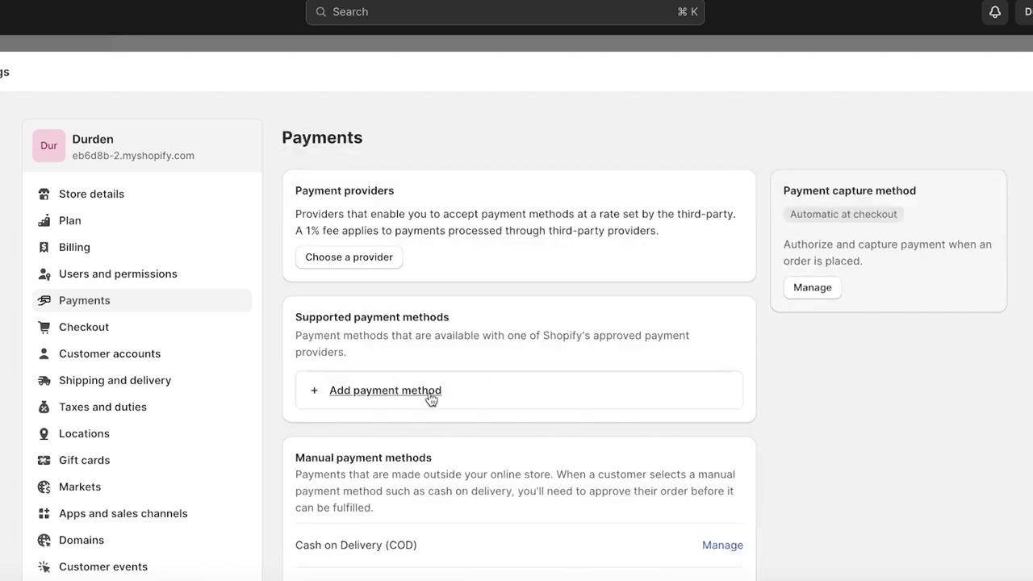
- Open Add payment method, try searching by provider, and go back to Payments
click(425, 394)
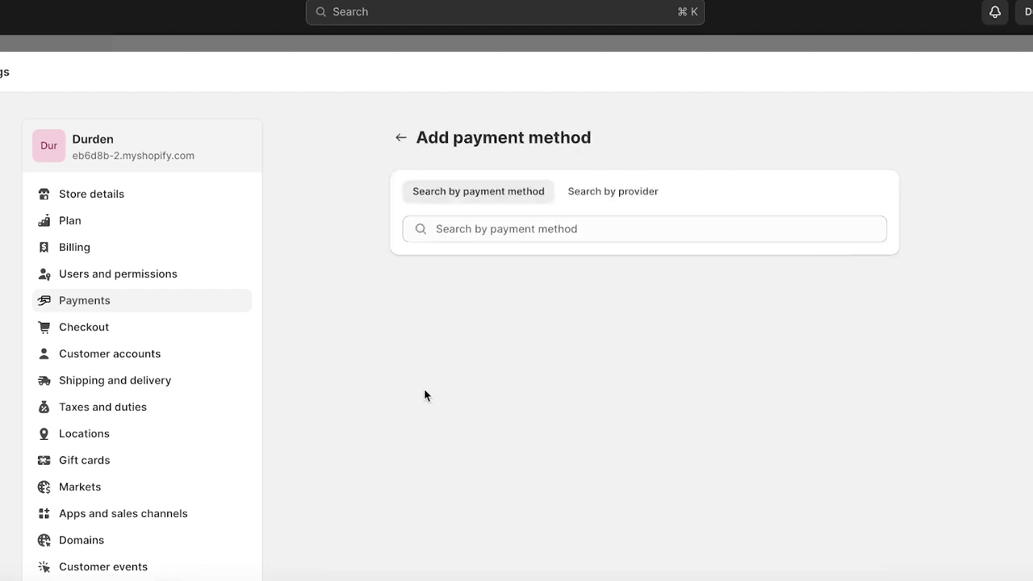
click(605, 197)
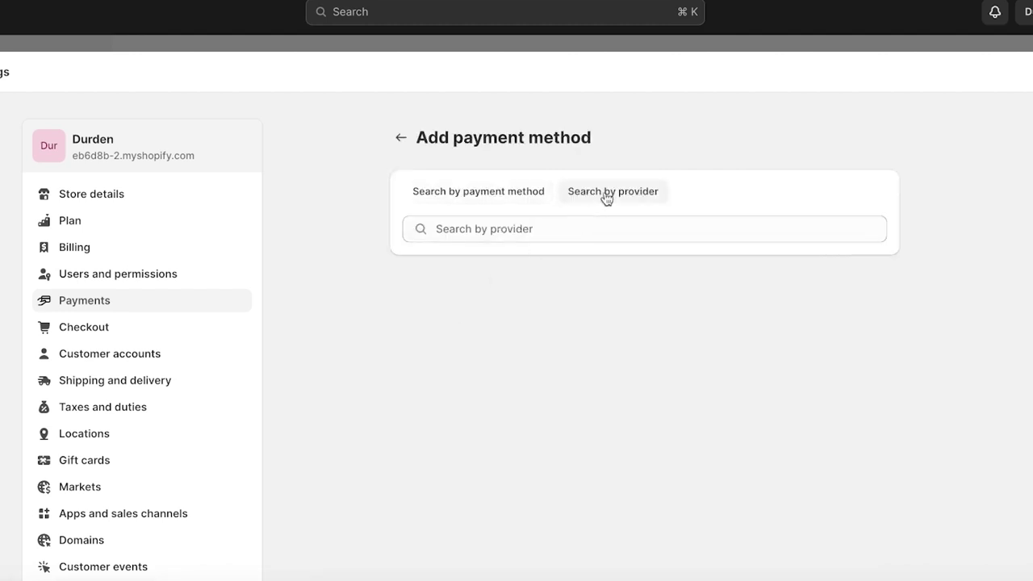
click(402, 141)
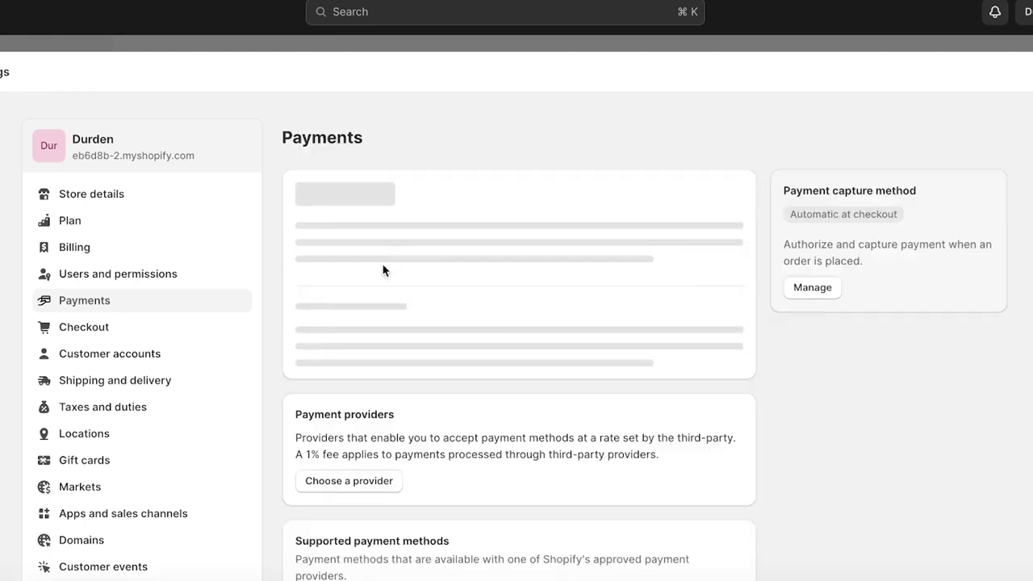
- Browse third-party providers and their card-type filter, then return to Payments settings
click(363, 256)
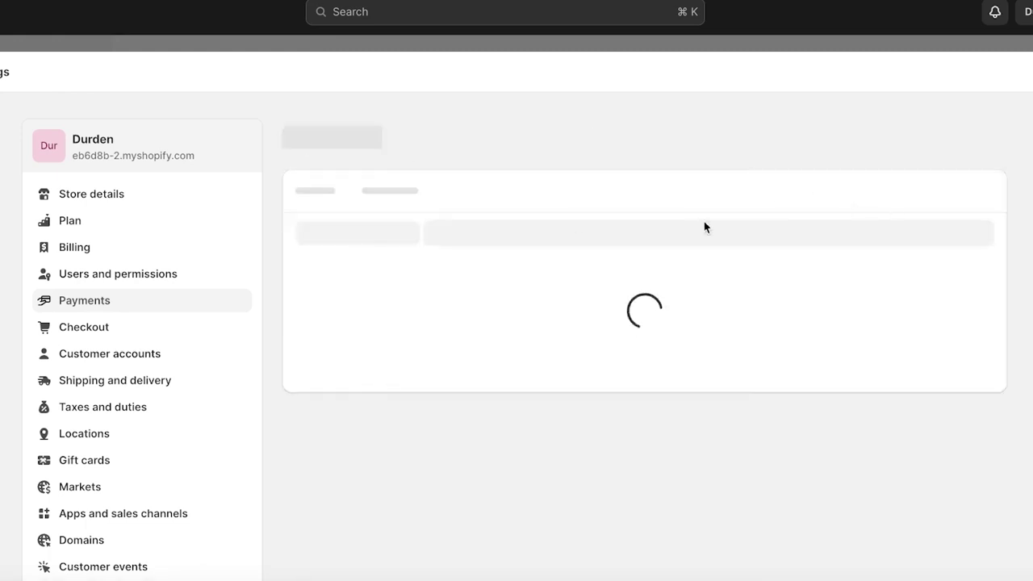
click(957, 201)
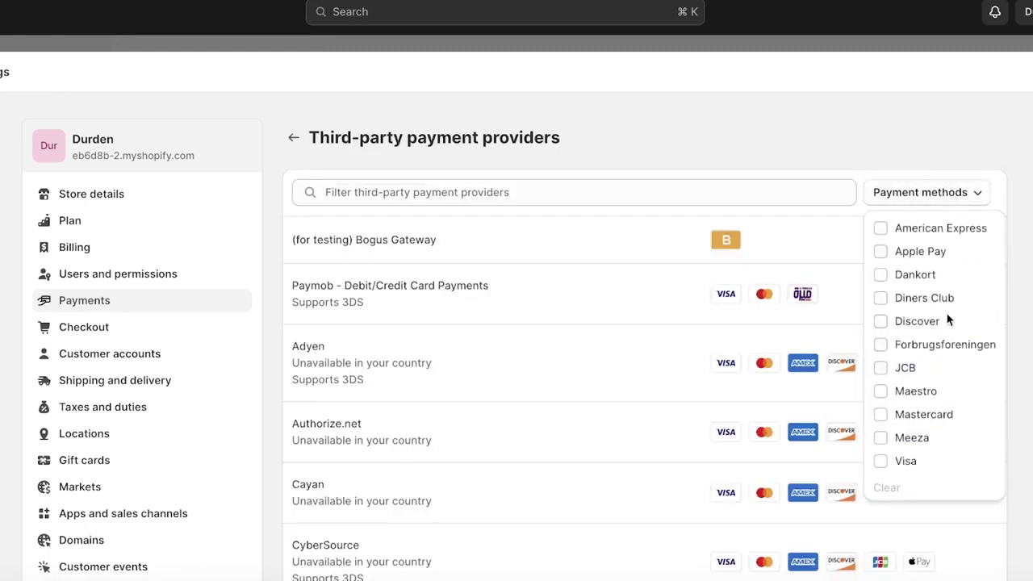
scroll(786, 221, down, 5)
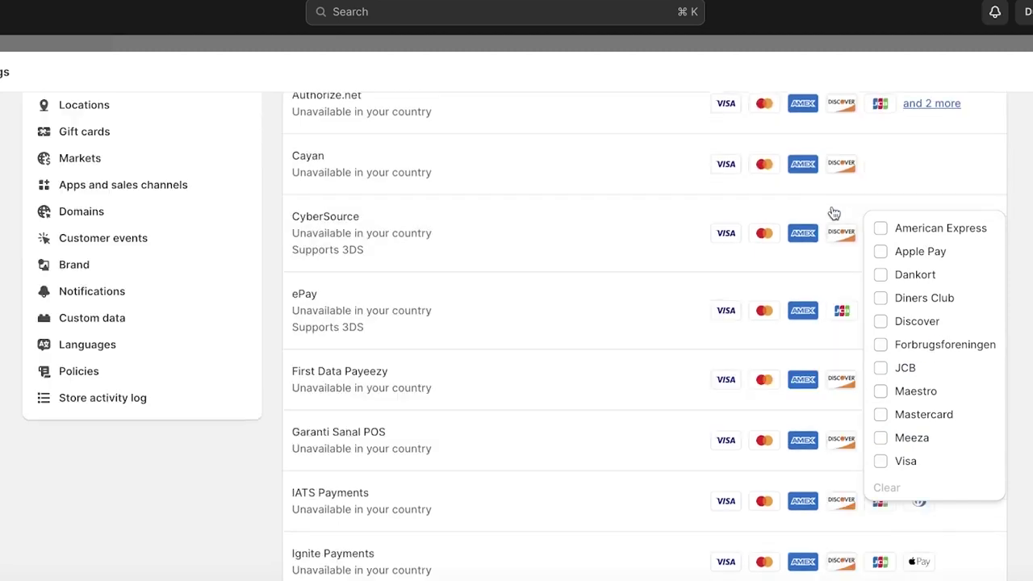
scroll(833, 213, up, 5)
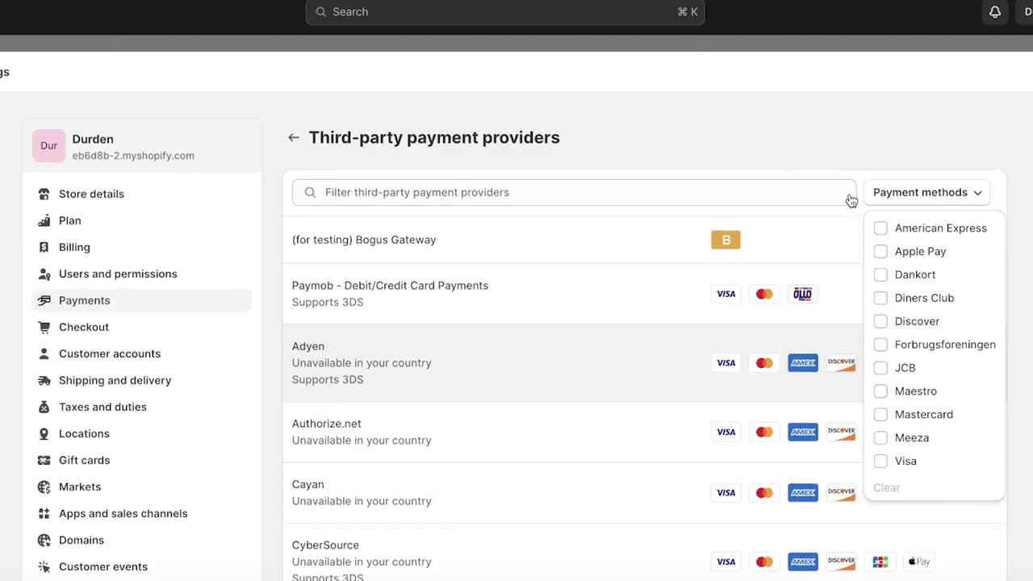
click(295, 137)
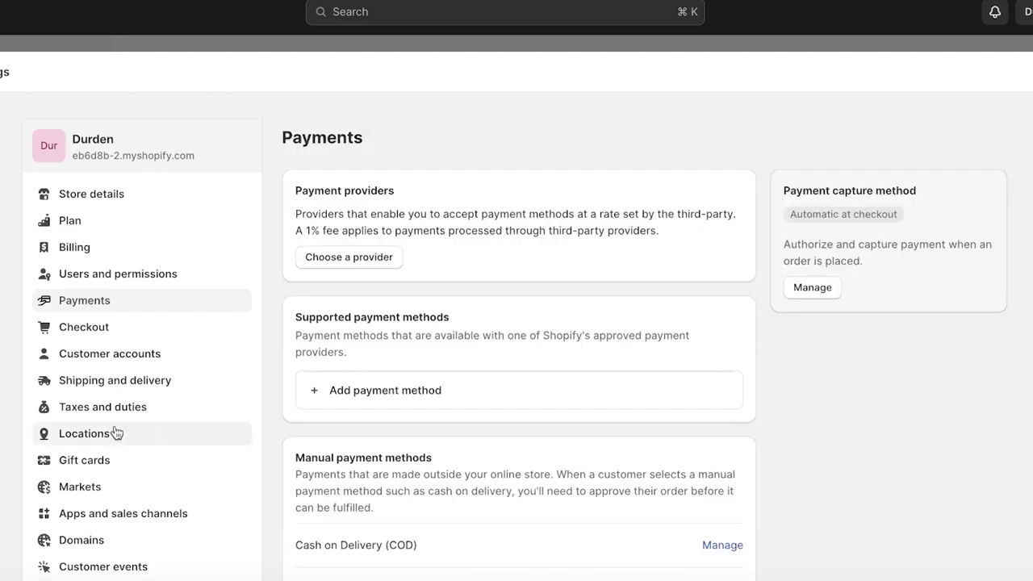
- Find Payoneer Checkout by searching providers for 'payon' and uninstall it
click(381, 389)
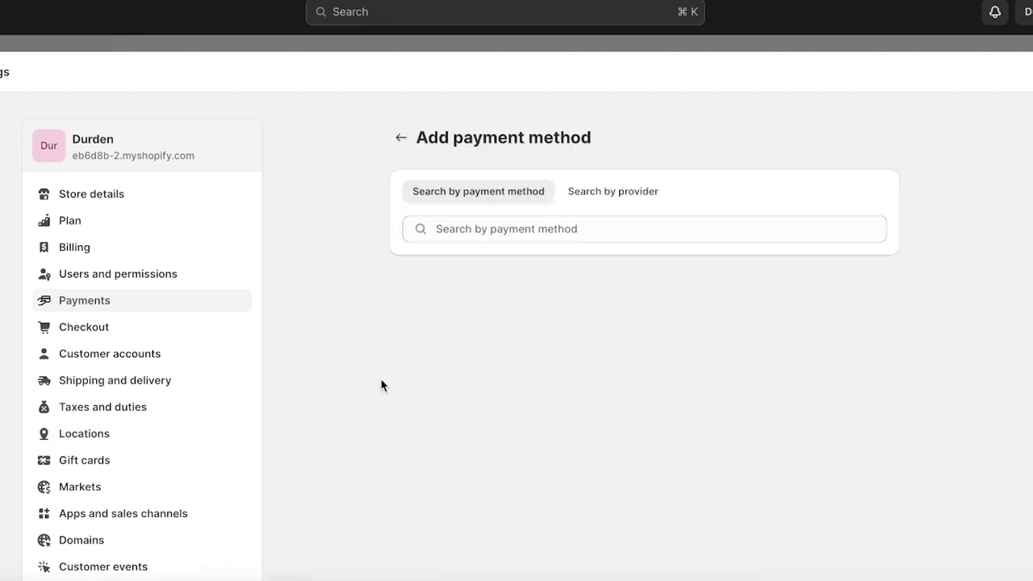
click(626, 194)
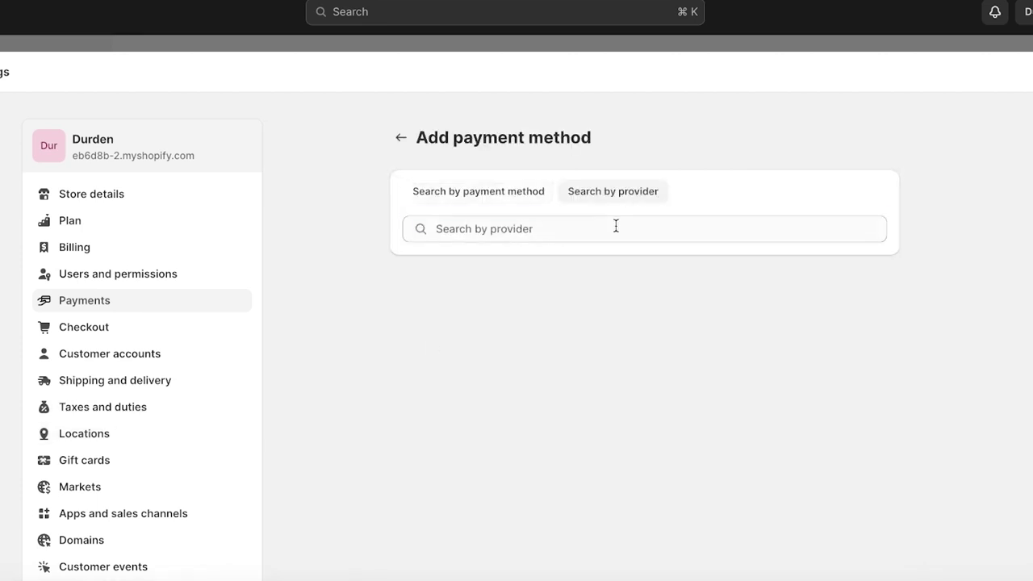
click(616, 226)
text(payon)
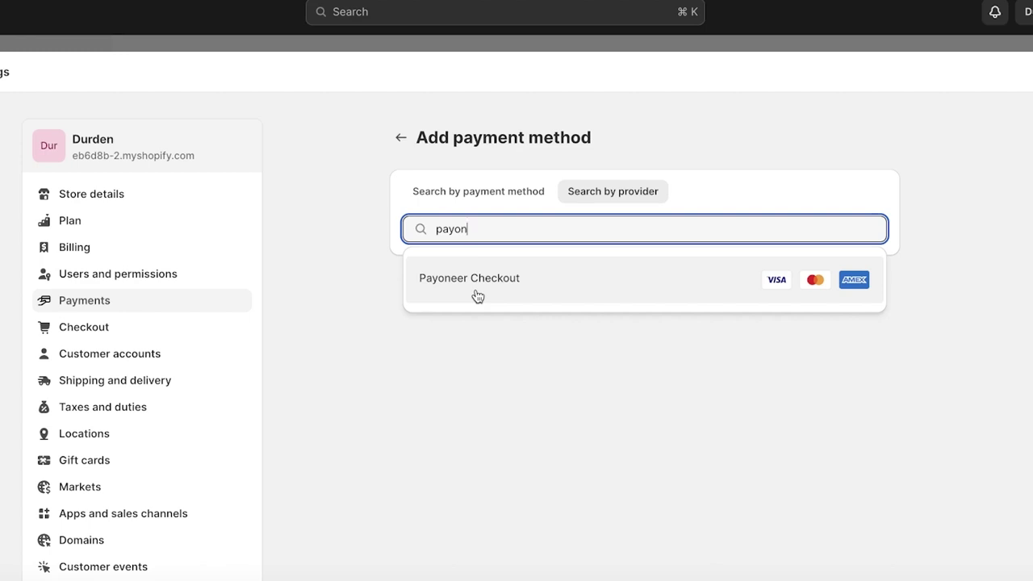
click(478, 296)
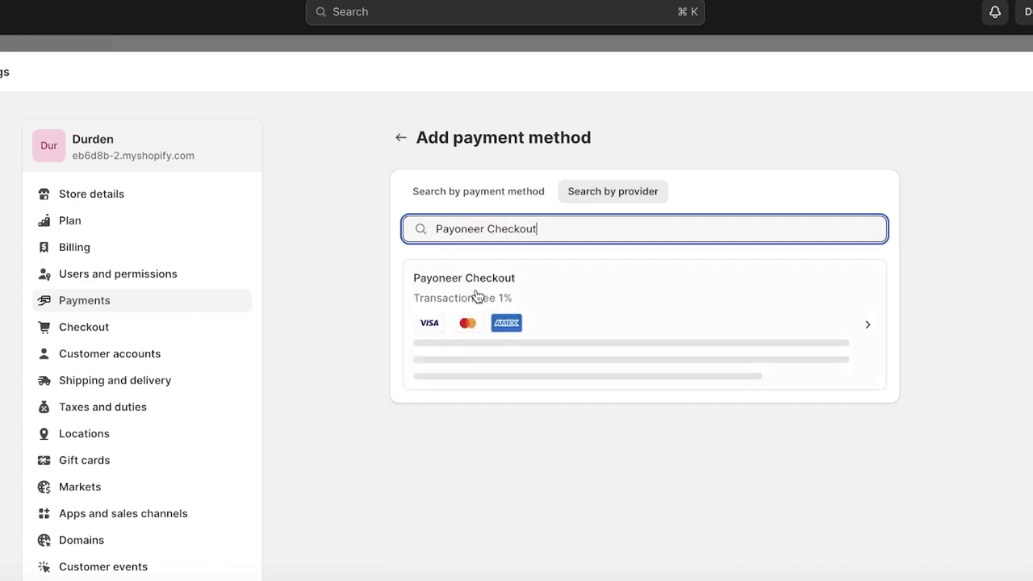
click(479, 295)
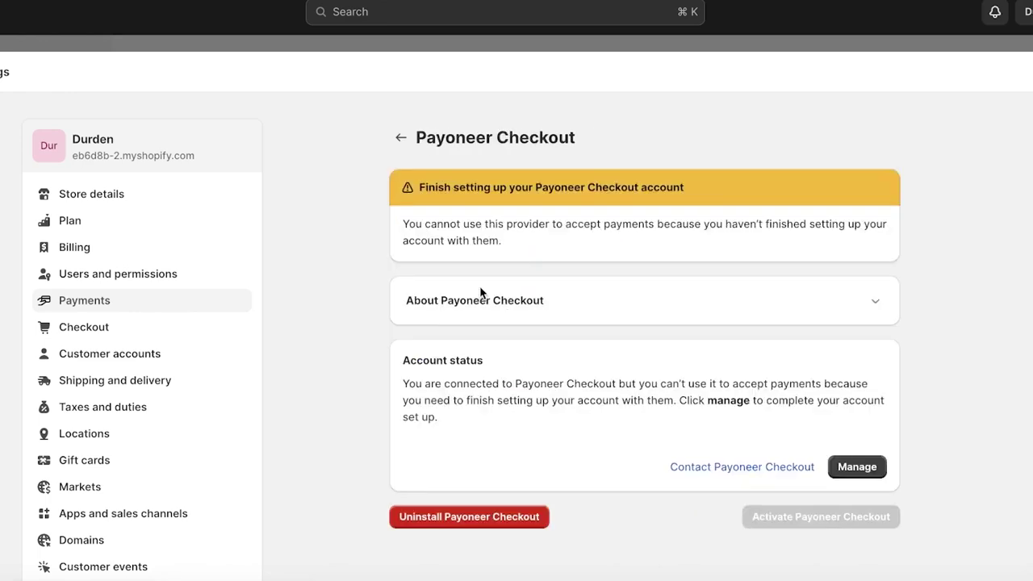
click(469, 516)
click(663, 354)
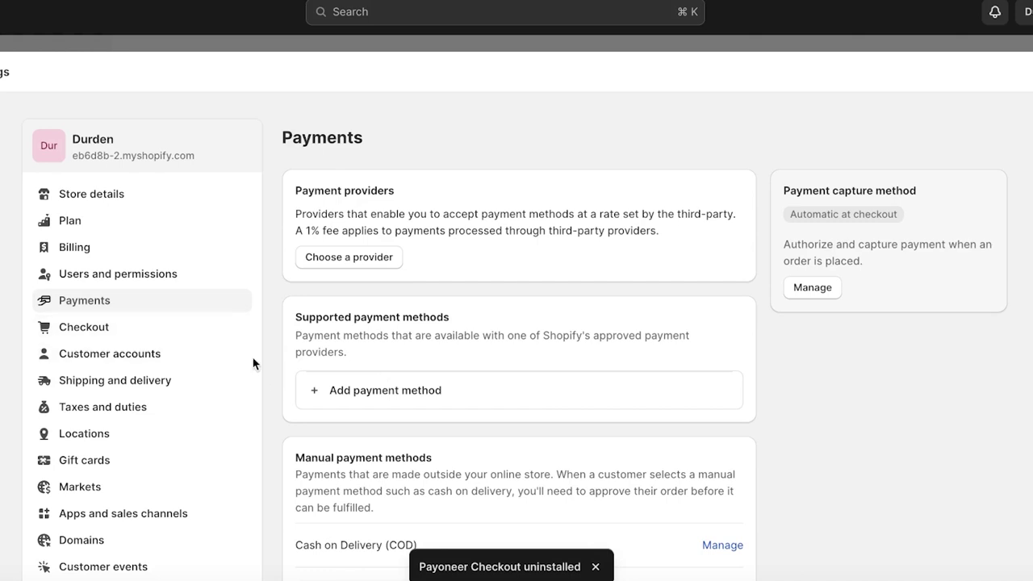
- Search providers for 'payoneer', open Payoneer Checkout, and expand its About description
click(385, 389)
click(611, 191)
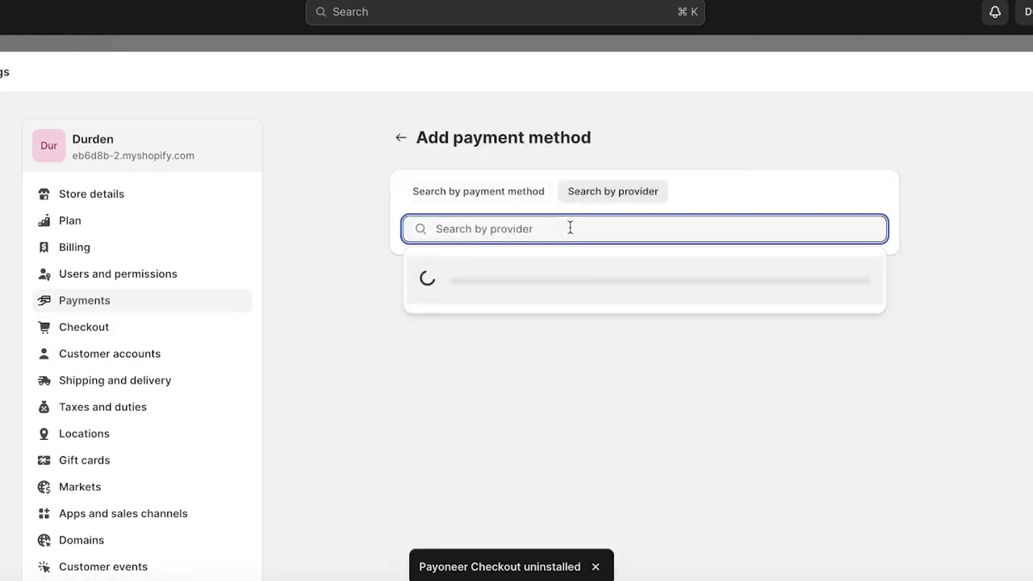
text(payoneer)
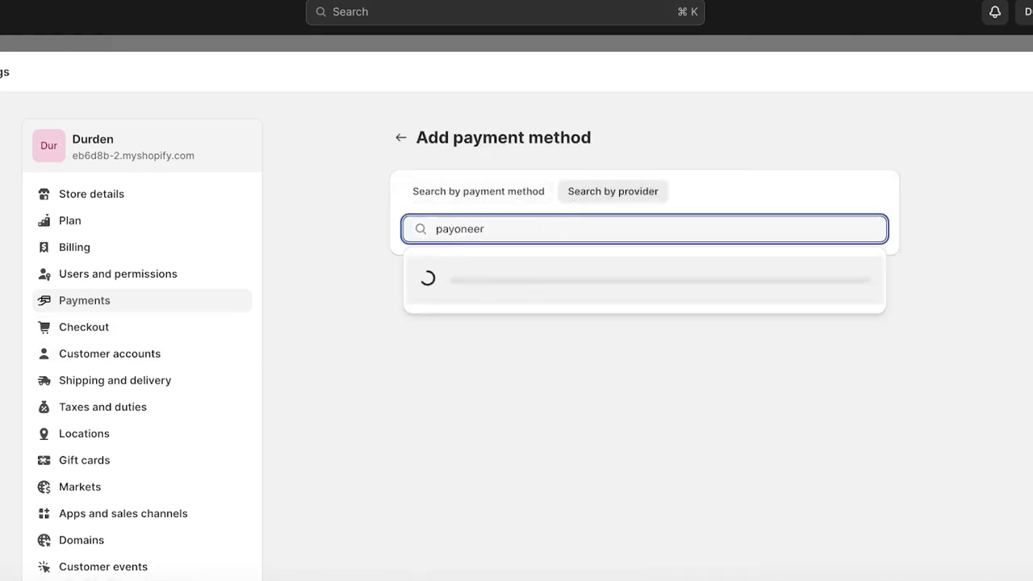
click(501, 289)
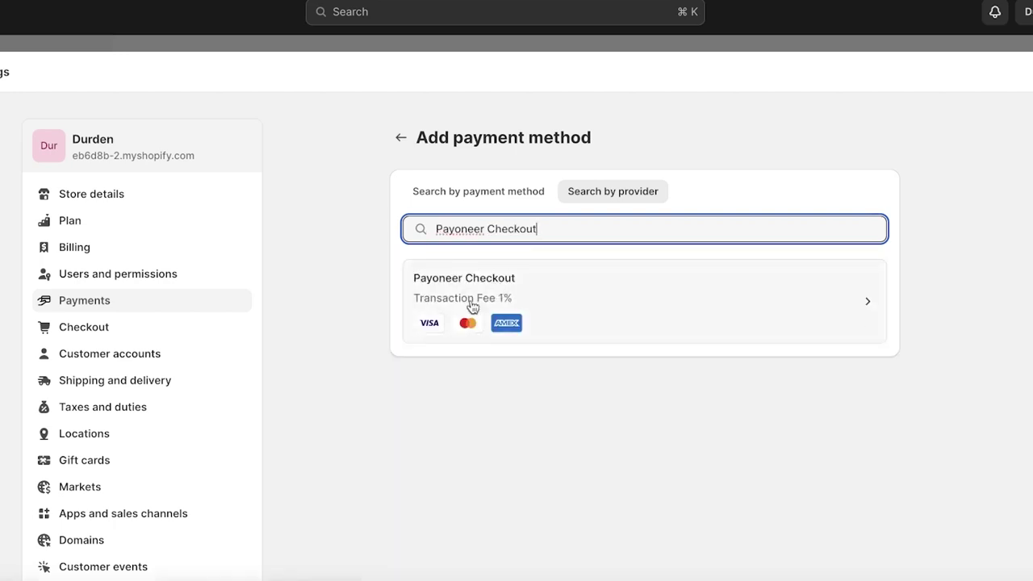
click(472, 305)
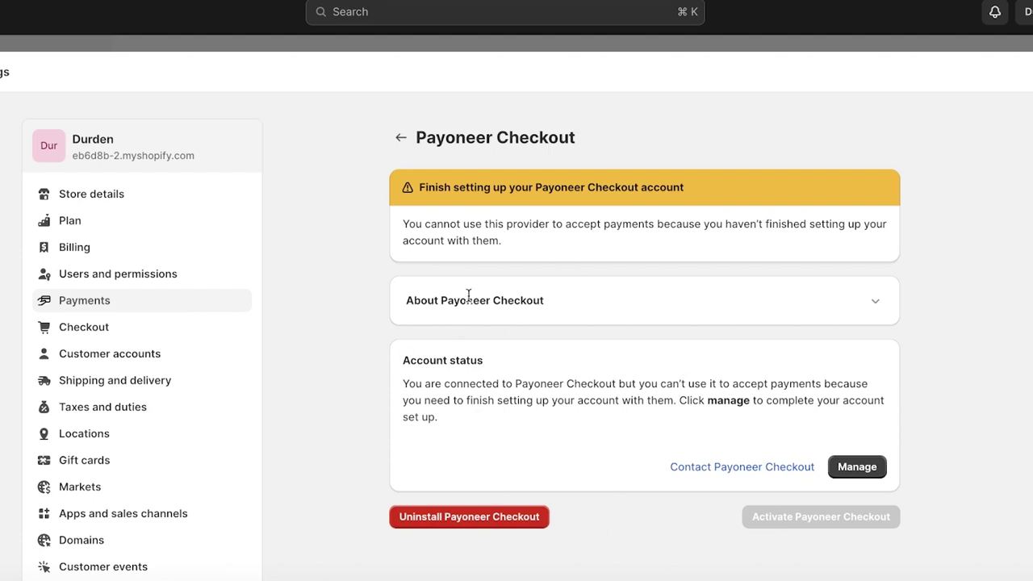
click(869, 303)
scroll(492, 379, down, 2)
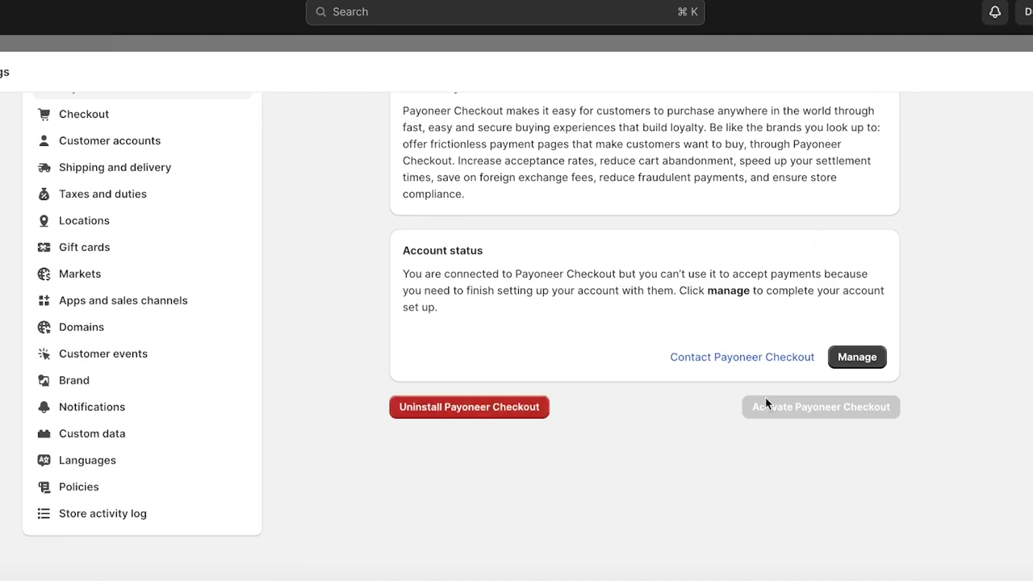
scroll(726, 339, up, 4)
scroll(807, 412, down, 3)
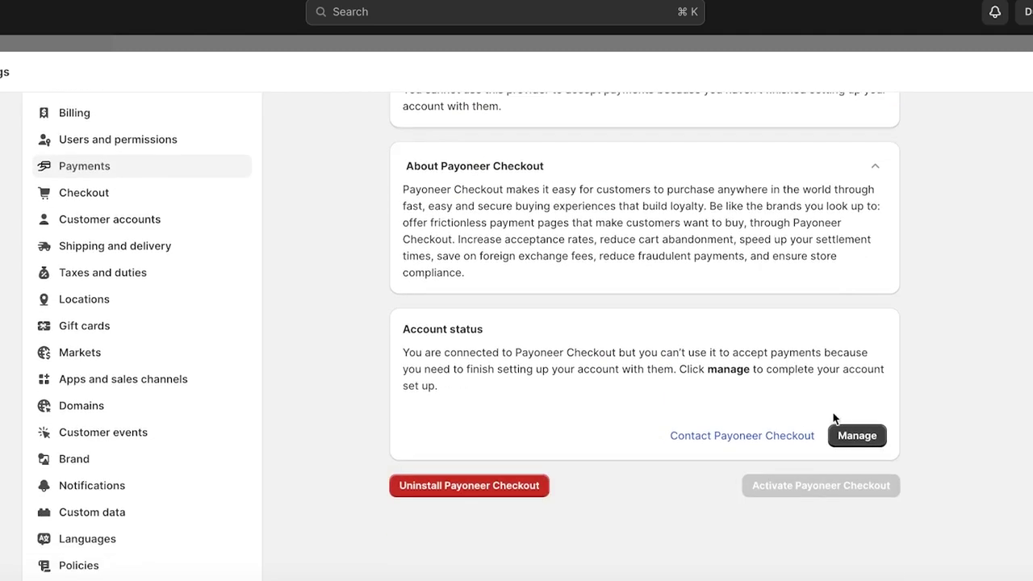
- Install the Payoneer Checkout app from its Manage page to continue account setup
click(857, 435)
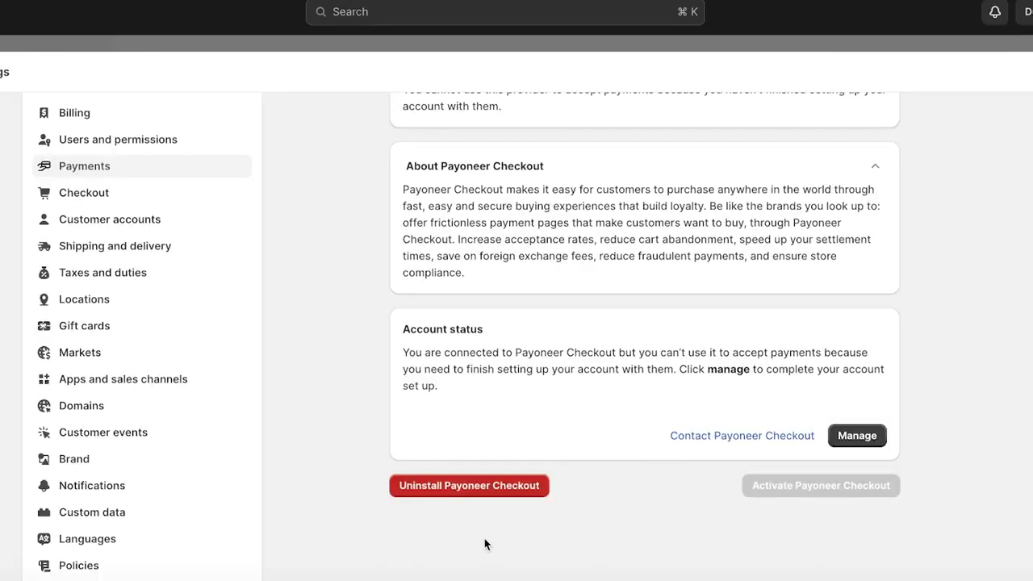
click(469, 484)
click(644, 348)
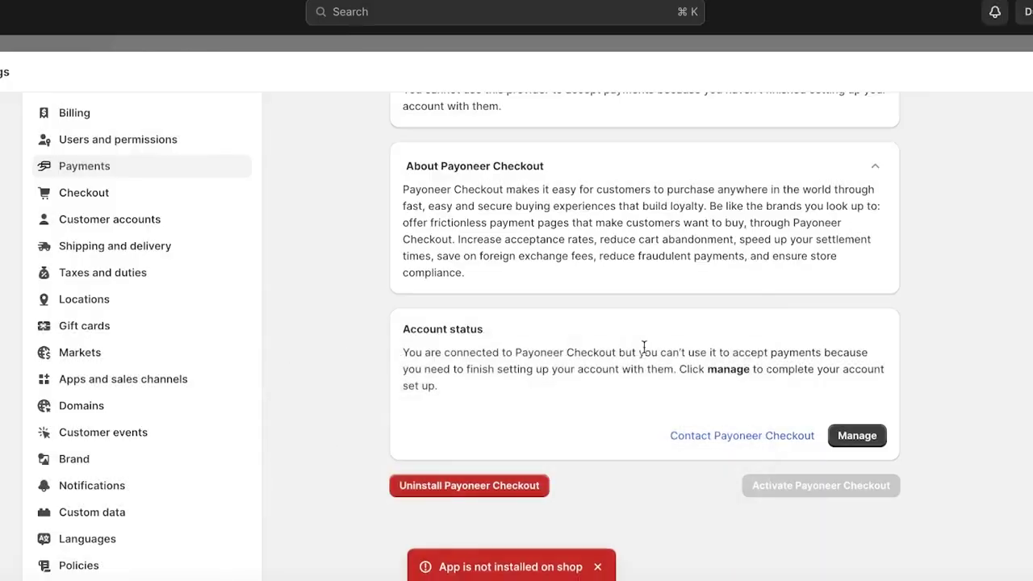
scroll(593, 363, up, 2)
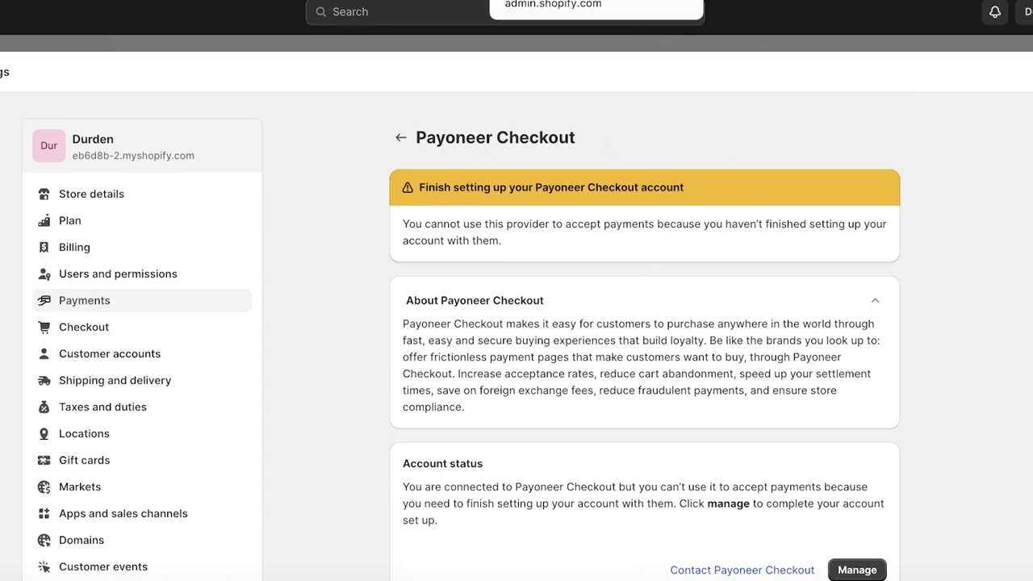
scroll(646, 363, down, 3)
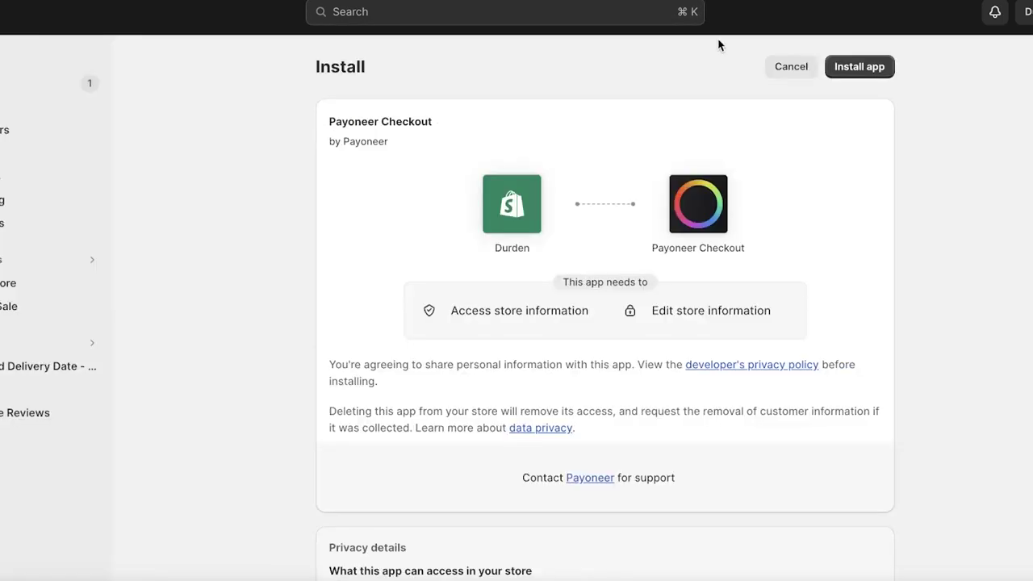
click(855, 73)
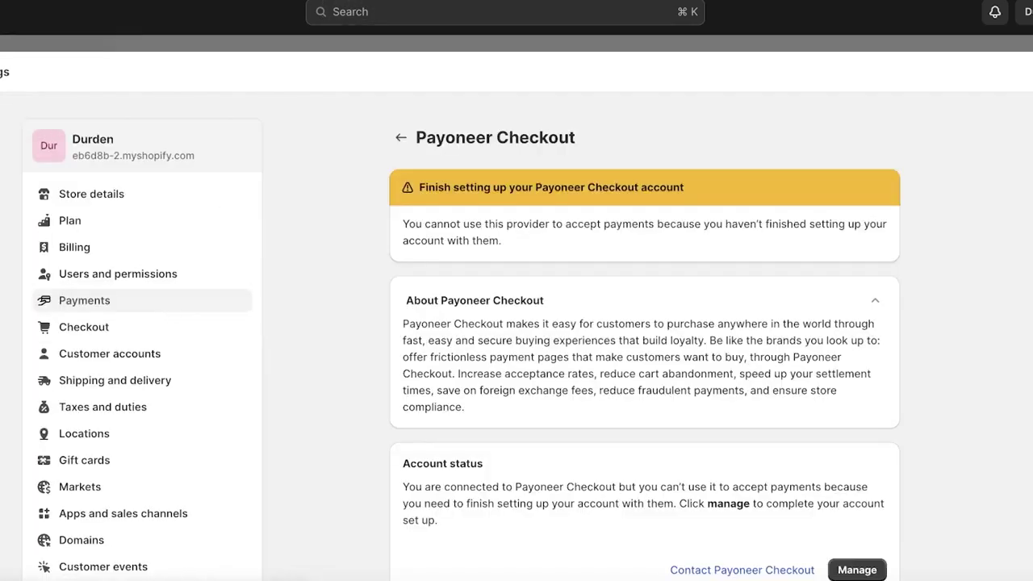
scroll(790, 300, down, 1)
- Continue to Payoneer and scroll through the 'Seamless online payments, built for SMBs' landing page
click(853, 538)
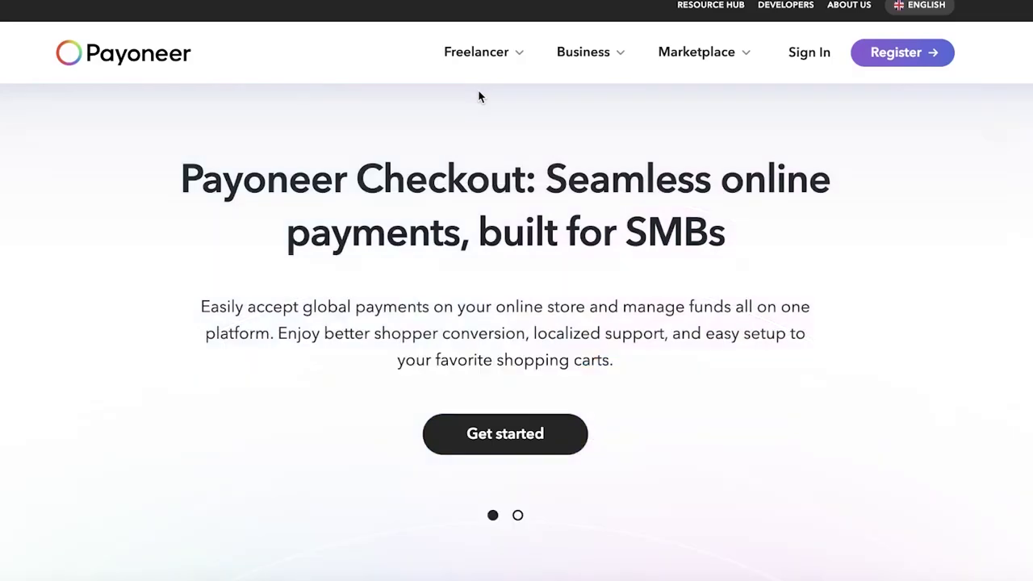
mouse_move(467, 69)
scroll(51, 339, down, 3)
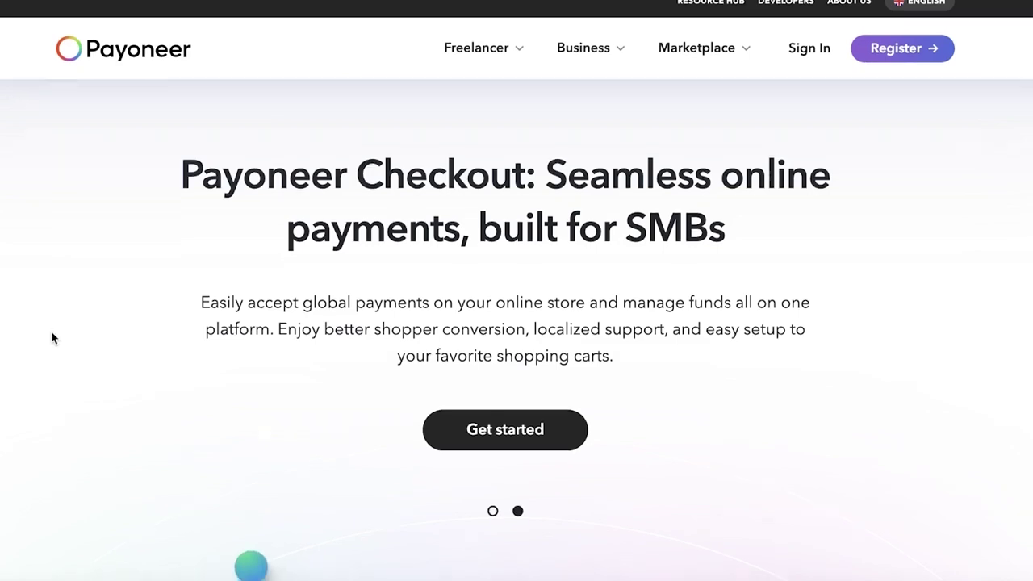
scroll(571, 207, down, 3)
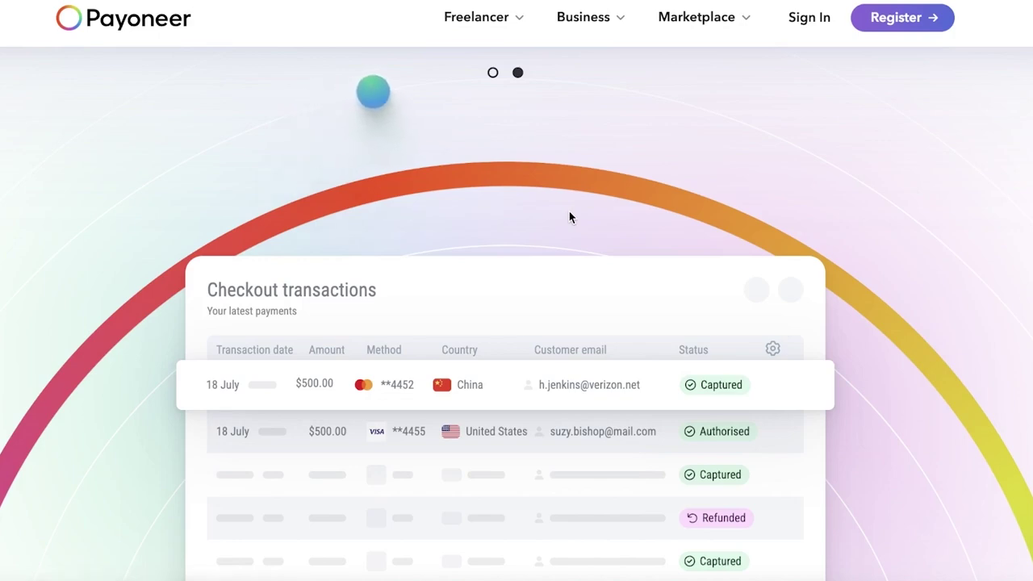
scroll(570, 211, down, 10)
scroll(564, 214, up, 15)
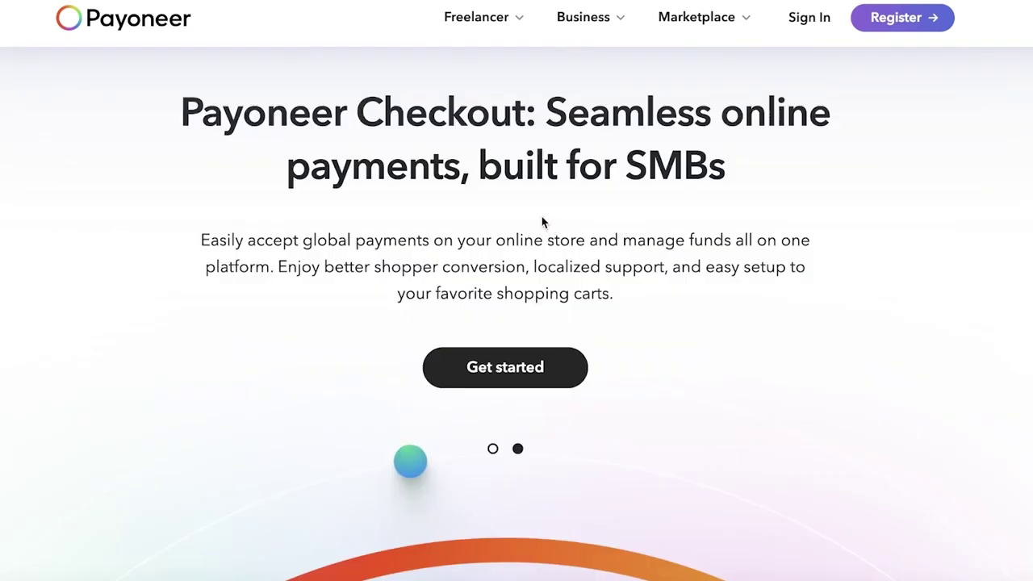
- Open the Payoneer Checkout sign-up form, review its detail fields, and close it
click(508, 380)
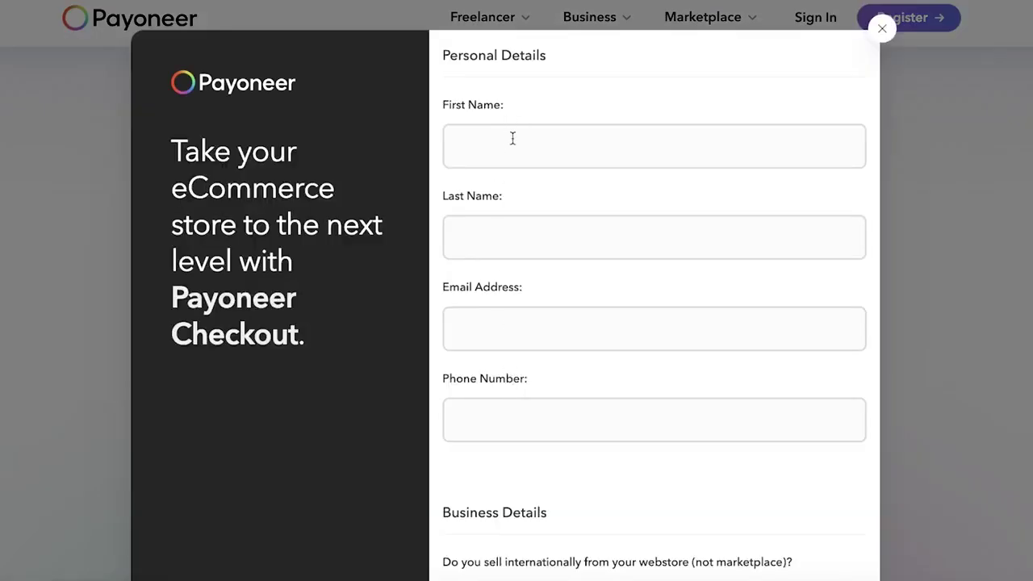
scroll(513, 139, down, 5)
scroll(511, 149, down, 3)
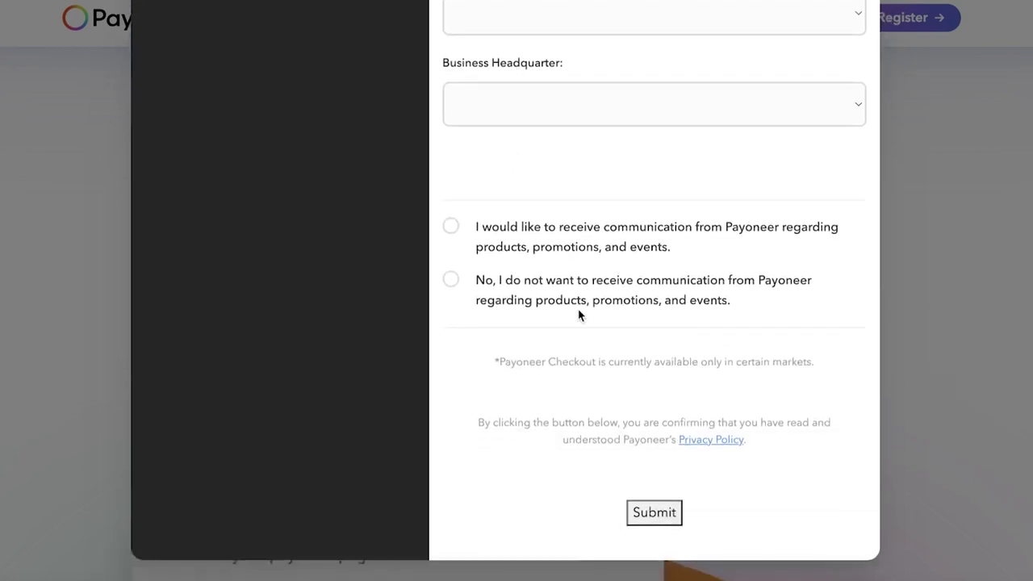
scroll(555, 367, up, 10)
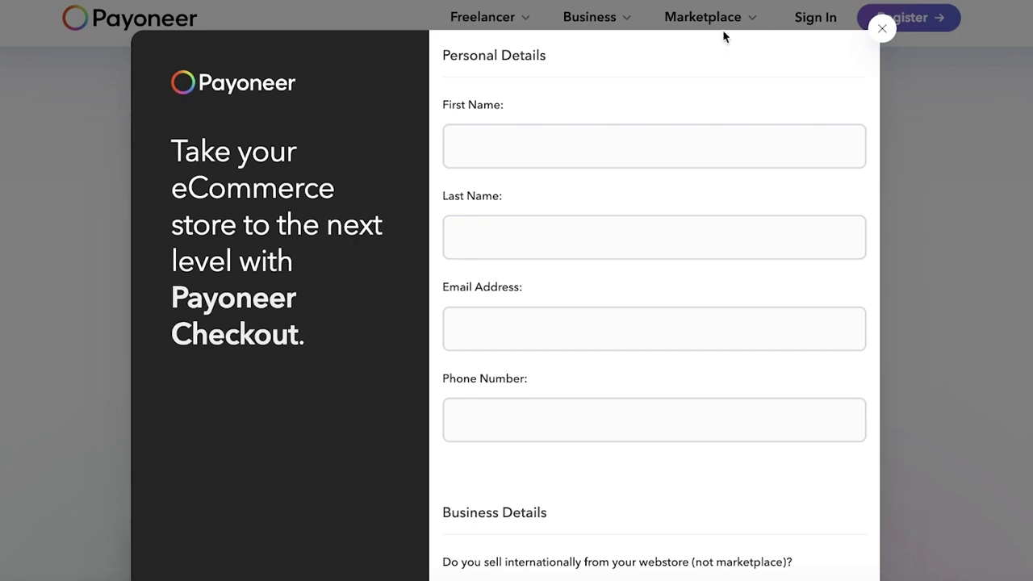
click(878, 31)
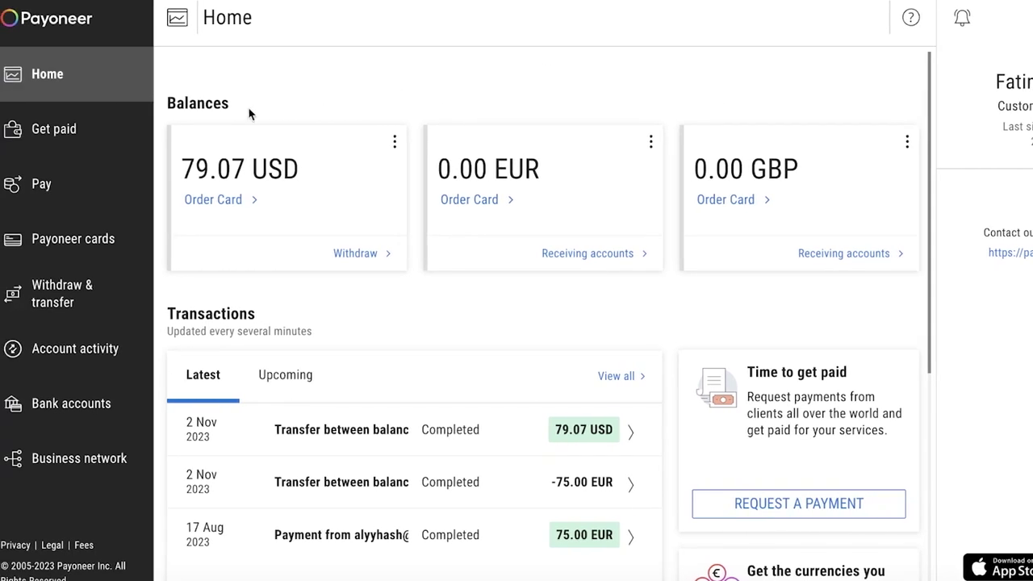
- Go to Get paid and open Receiving accounts listing the UK GBP and USA USD accounts
click(99, 129)
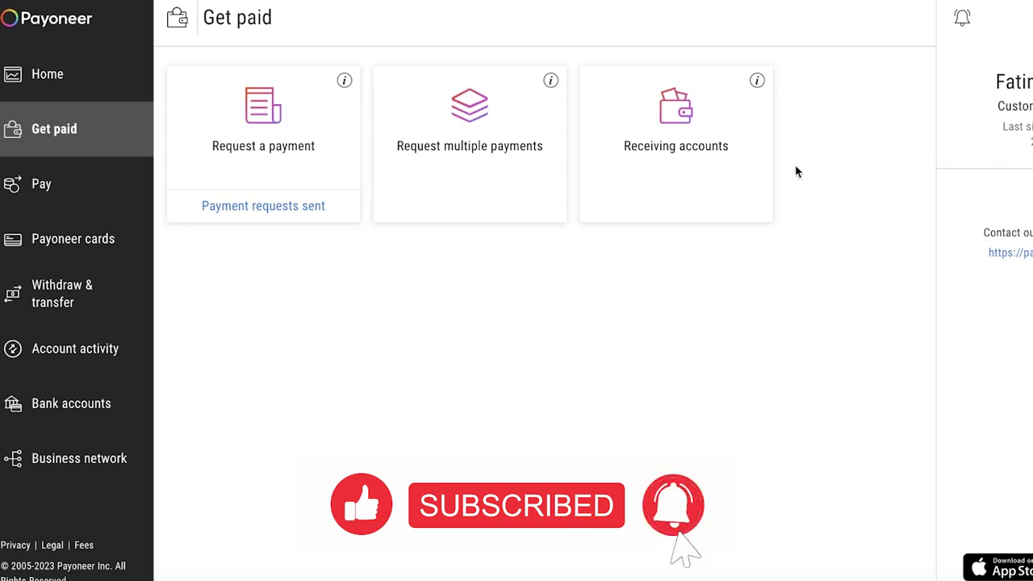
click(681, 162)
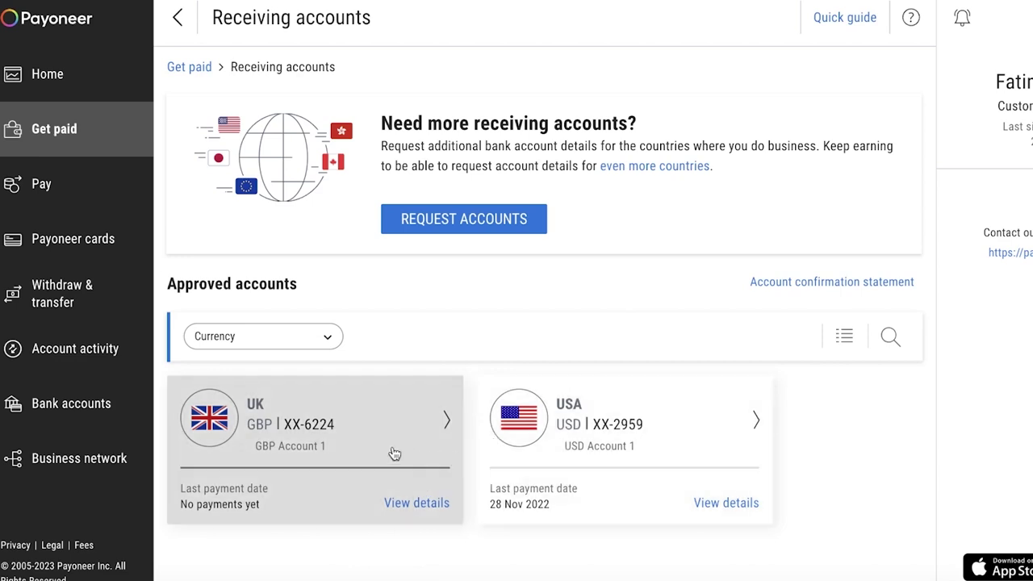
- View the UK GBP account's bank details and beneficiary note, then collapse and close the panel
click(393, 453)
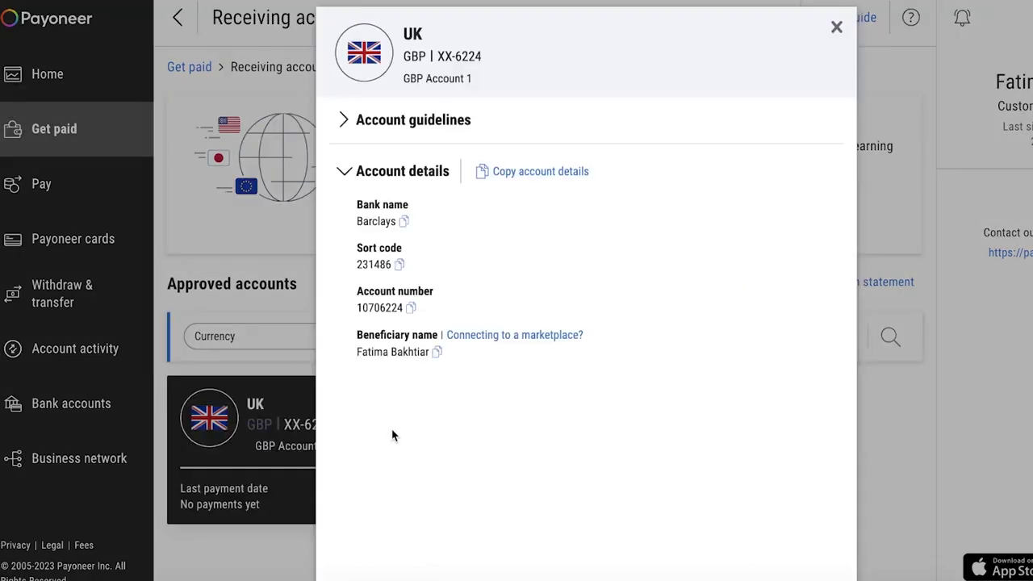
click(479, 342)
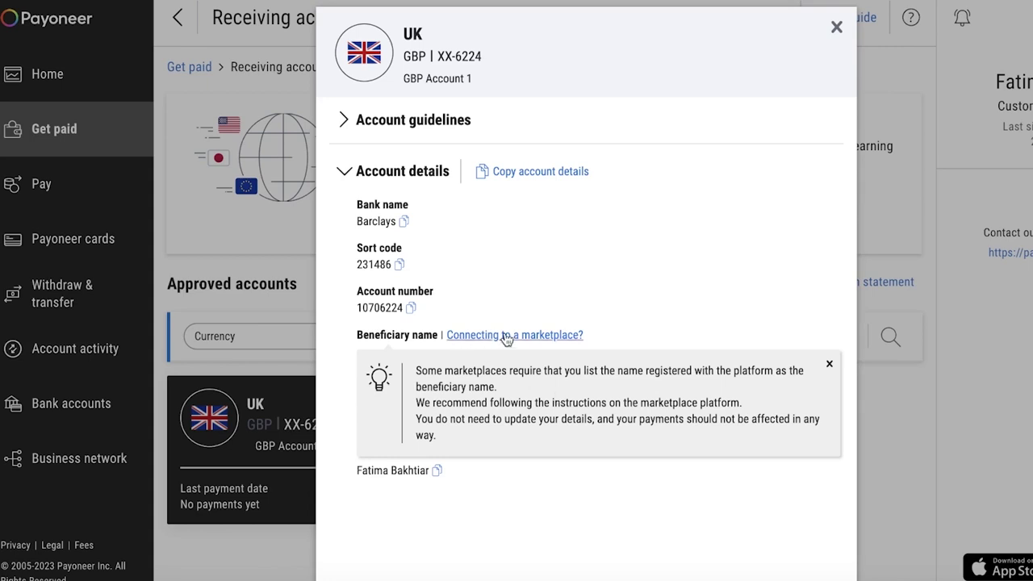
click(829, 364)
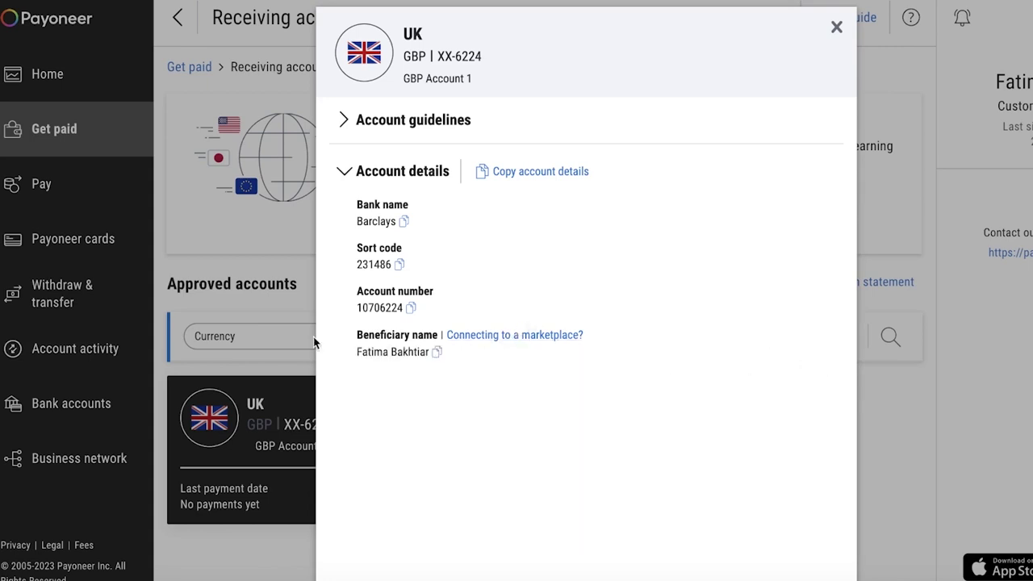
click(363, 173)
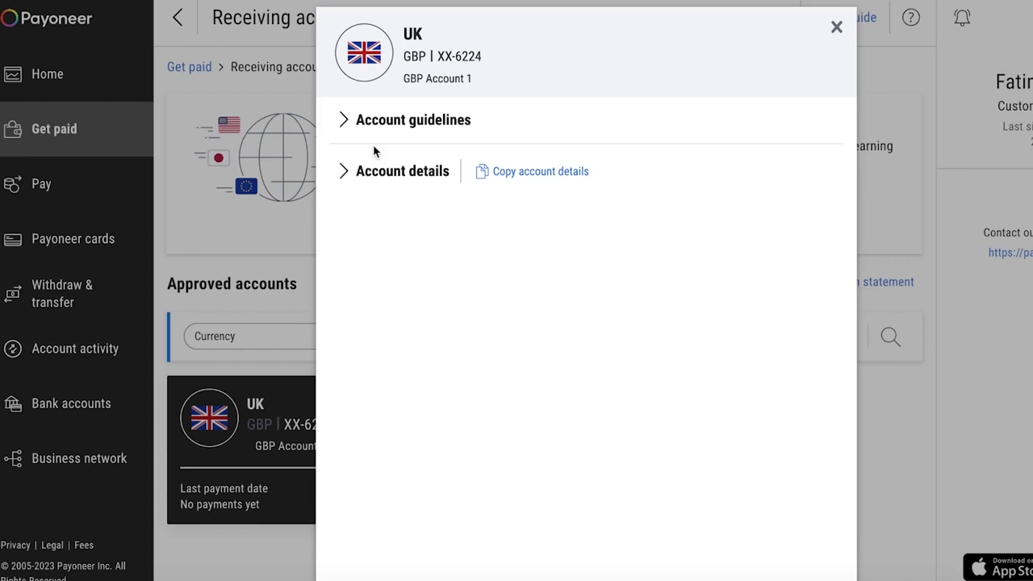
click(836, 29)
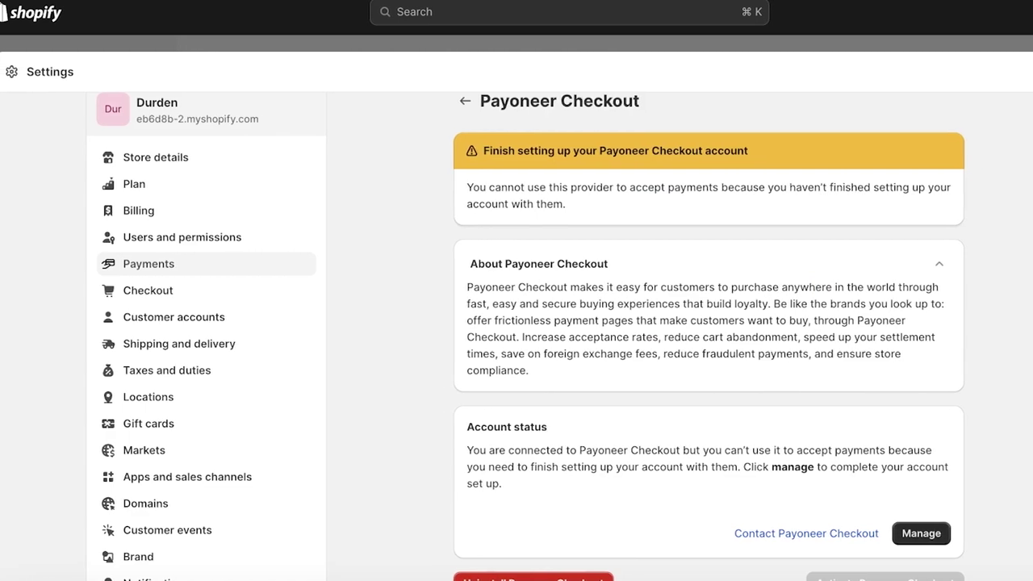
- Press Escape to leave the Payoneer Checkout settings for the Home dashboard
key(Escape)
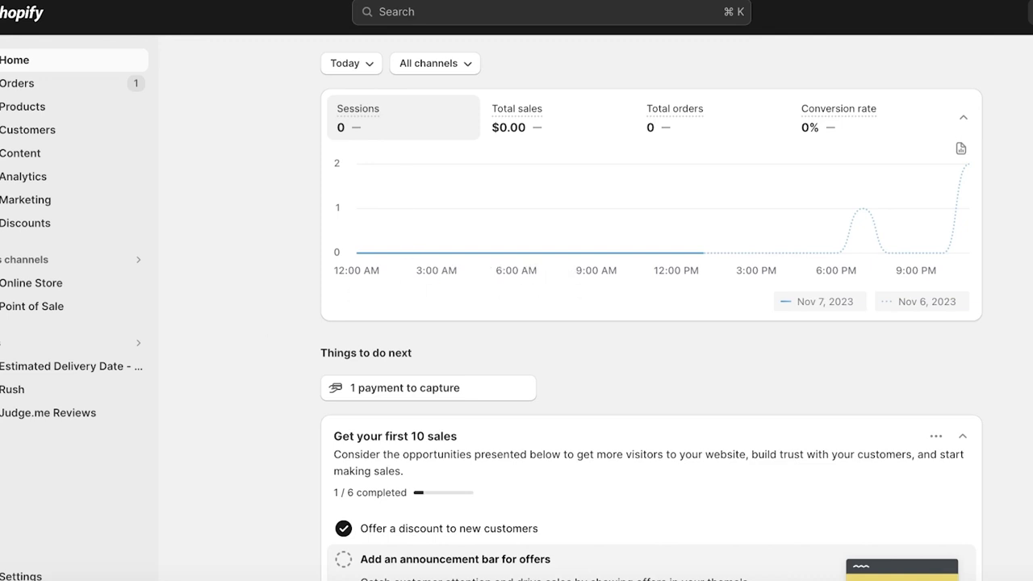
- Go to Settings > Payments and expand the Add manual payment method options under Manual payment methods
click(21, 576)
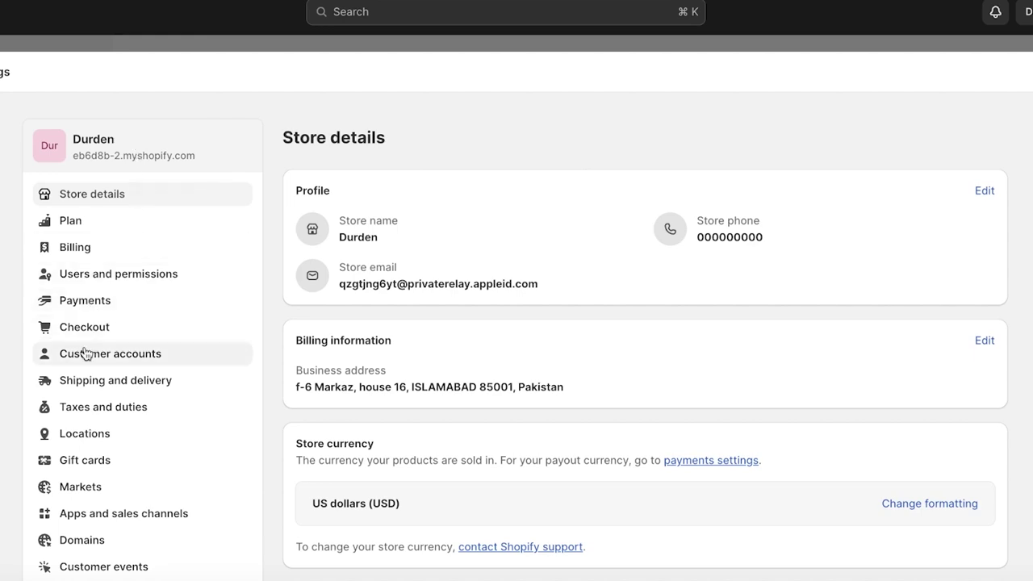
click(94, 303)
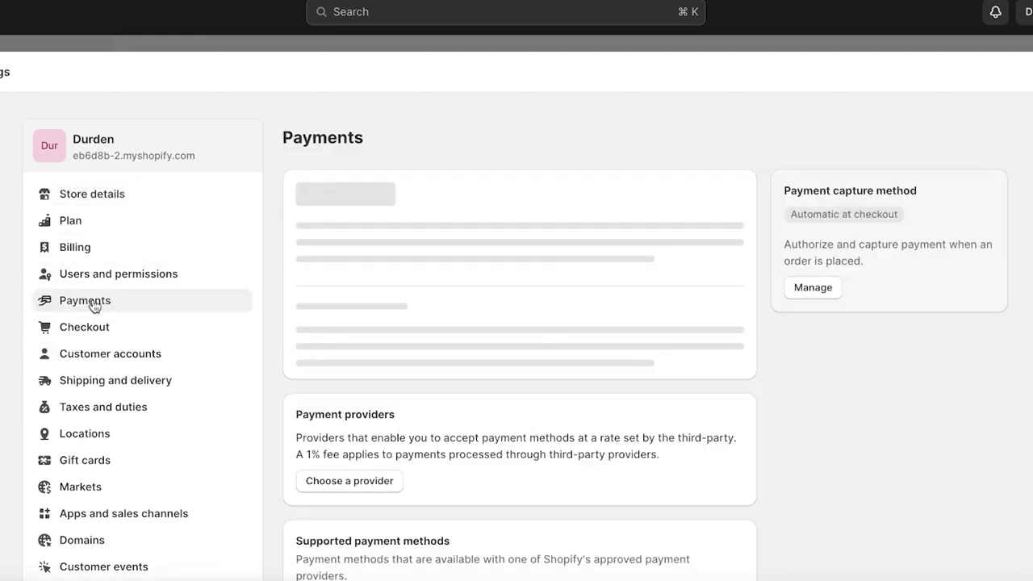
scroll(501, 203, down, 2)
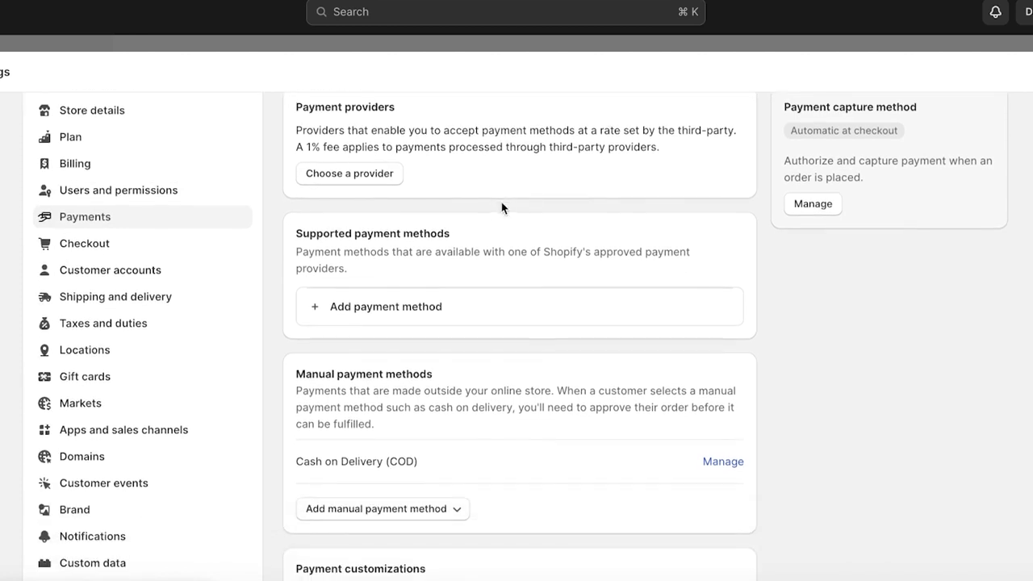
scroll(501, 208, down, 2)
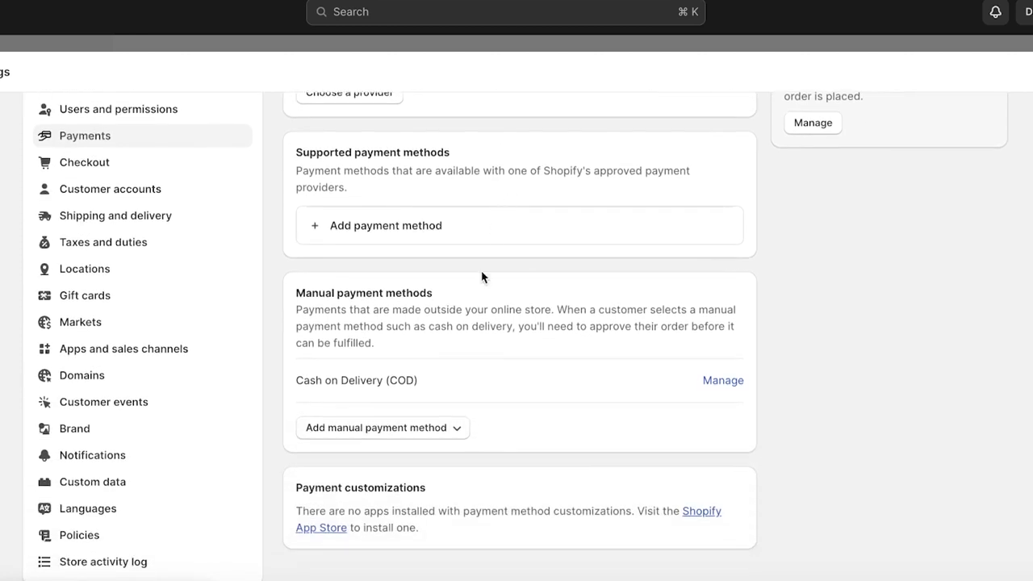
click(429, 429)
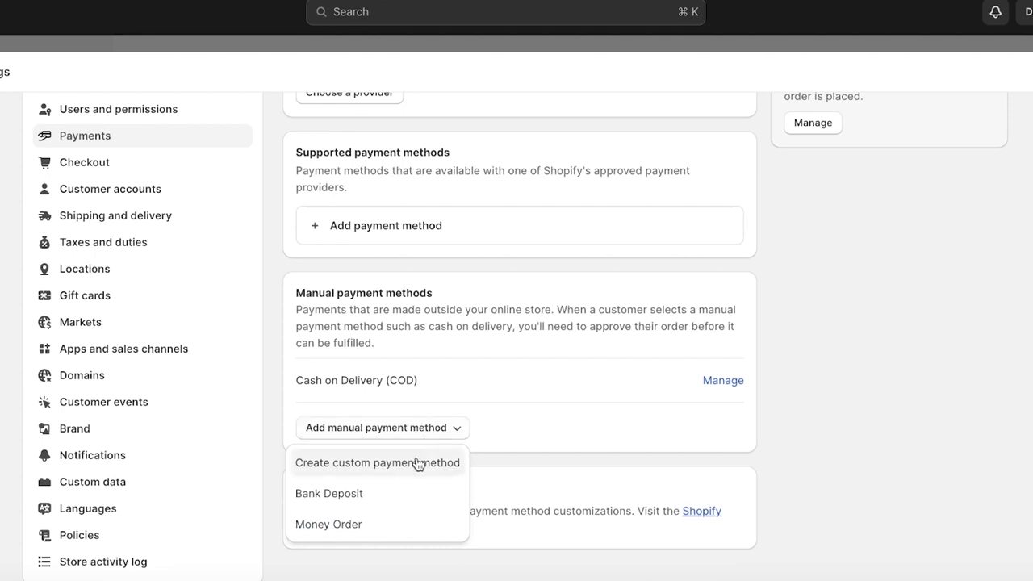
- Create a custom payment method named 'Payoneer'
click(417, 464)
click(434, 161)
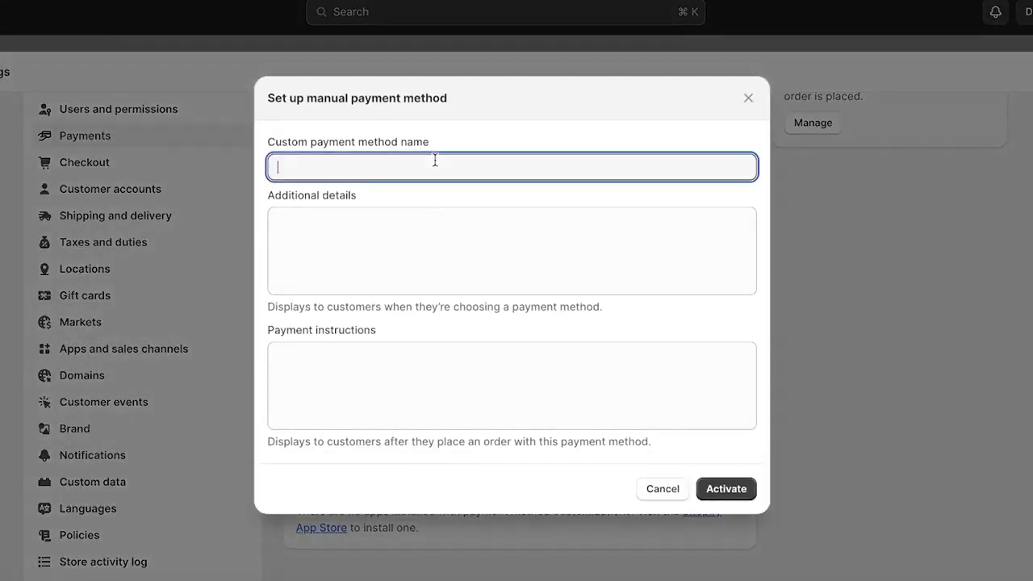
text(Payoneer)
click(372, 223)
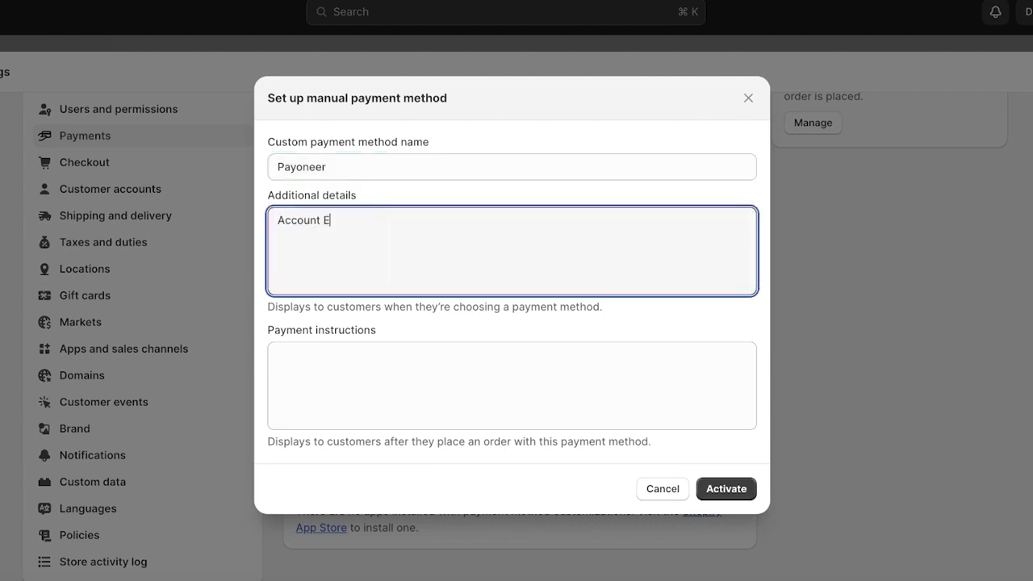
- In Additional details, enter 'Account Email' with the account e-mail address on the next line
key(Return)
key(BackSpace)
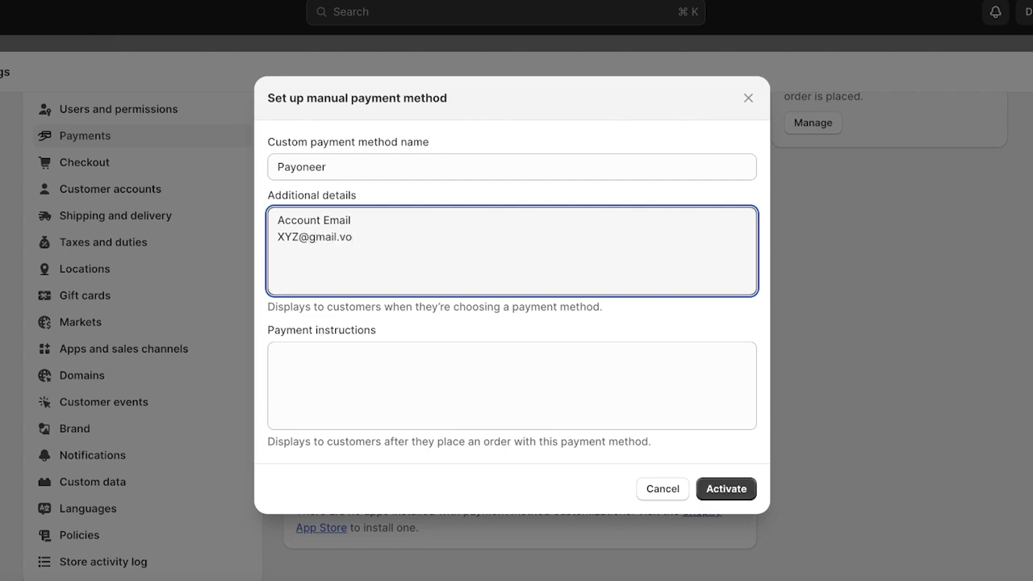
key(BackSpace)
key(BackSpace)
click(367, 356)
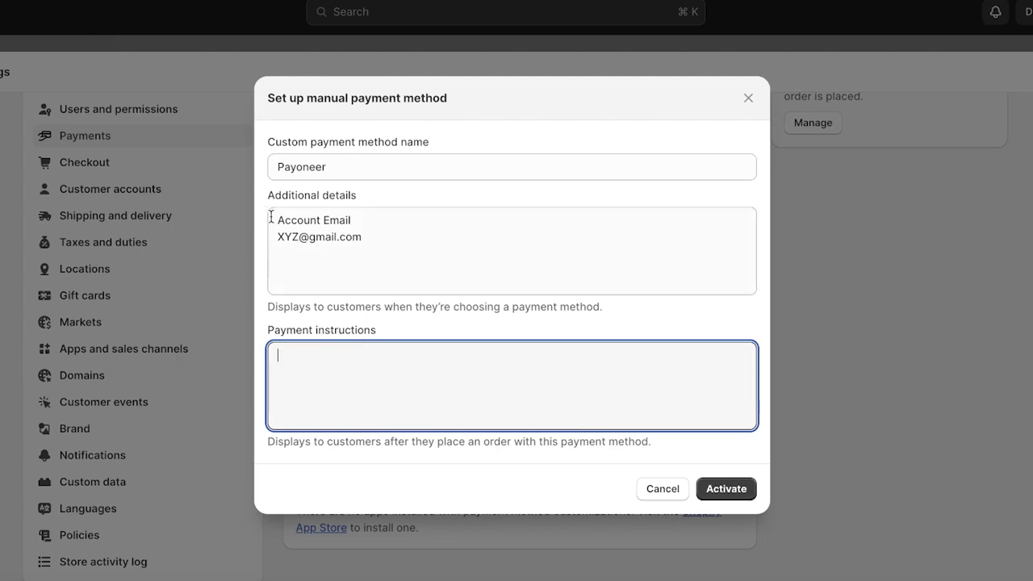
- Relabel the line 'Payoneer Account Email' and add new lines below the address for payment steps
click(271, 216)
text(Payoneer)
click(339, 363)
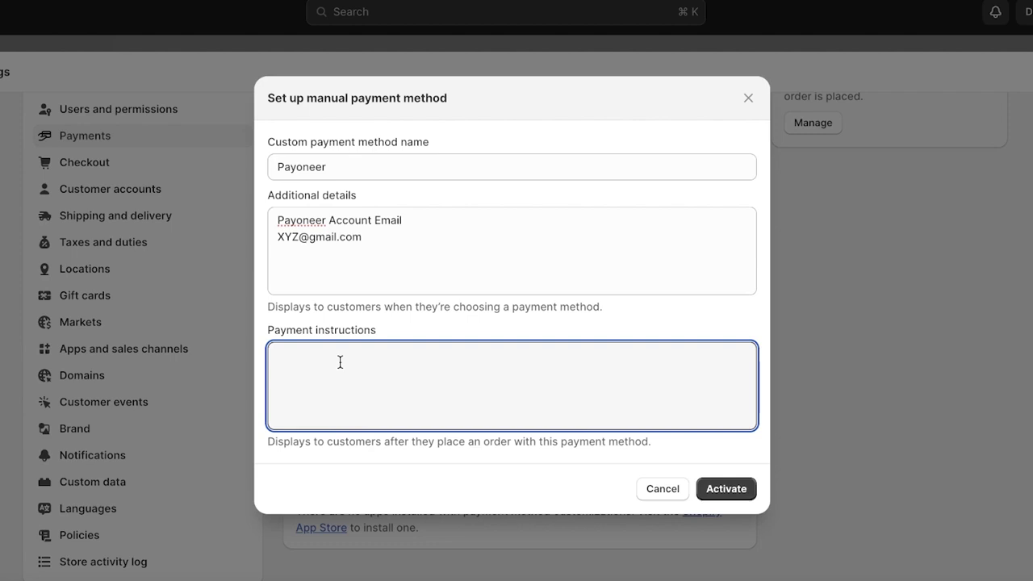
click(376, 290)
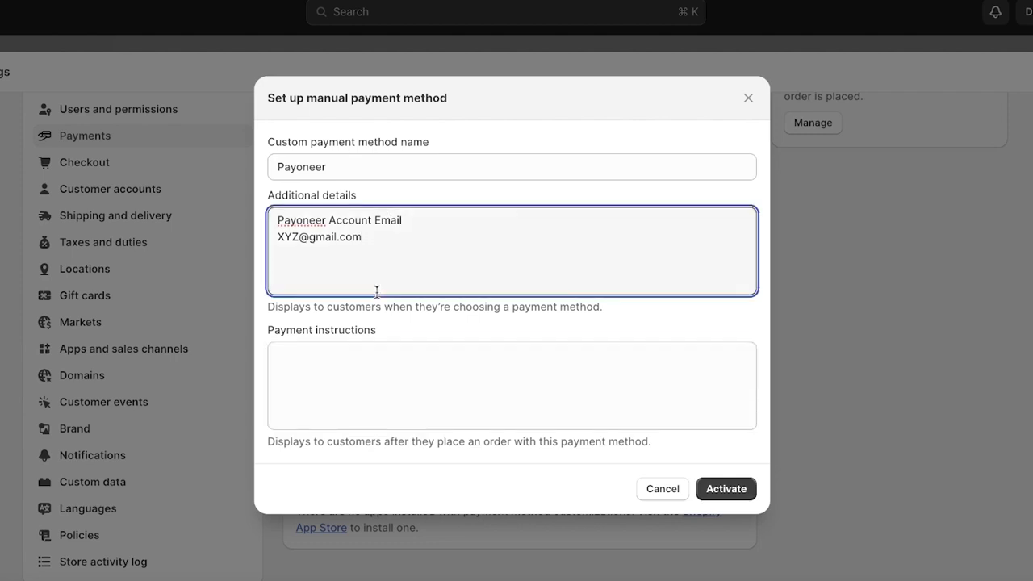
key(Return)
key(Return)
click(353, 171)
click(272, 271)
click(339, 403)
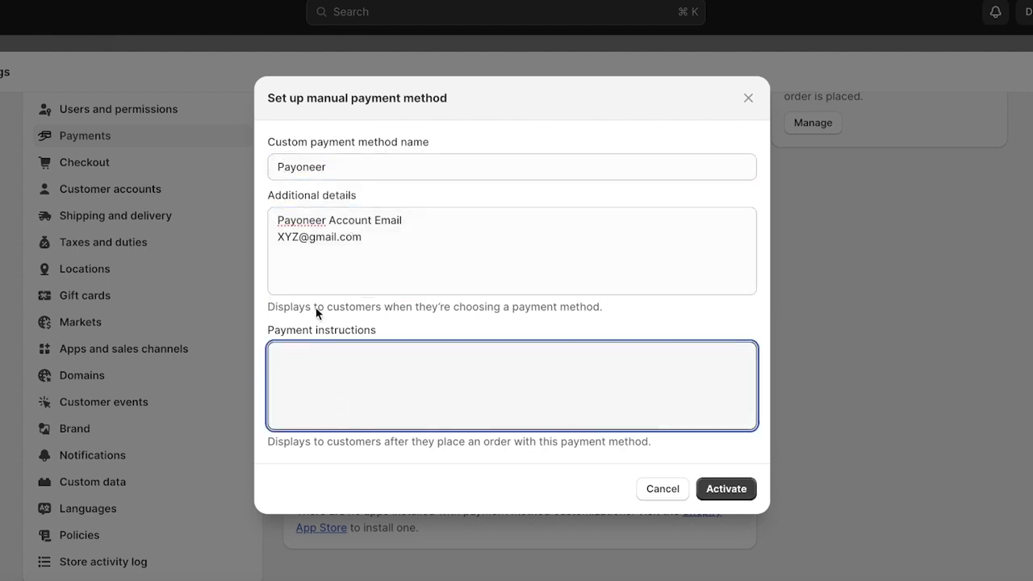
click(315, 246)
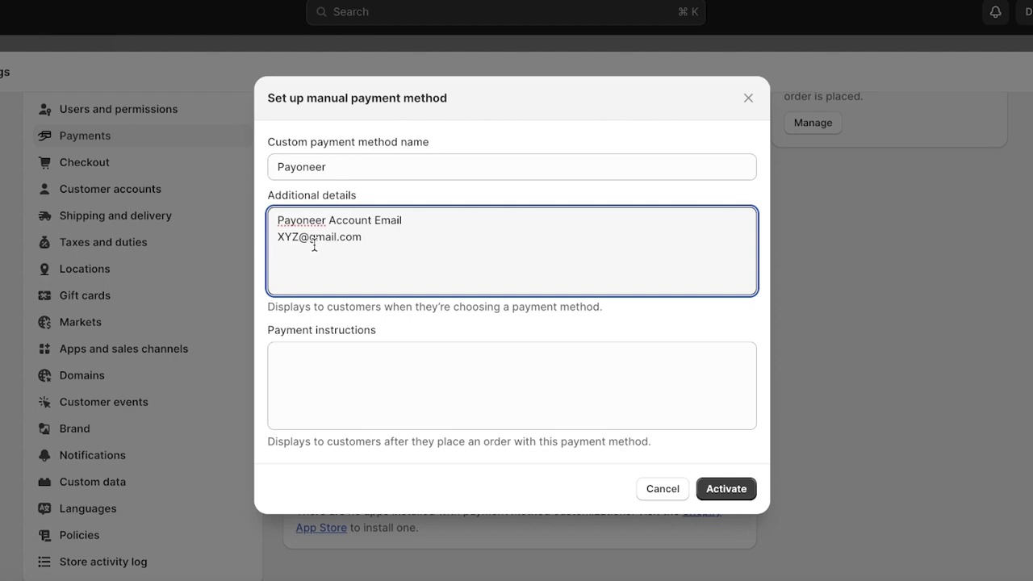
key(Return)
- Add the first two payment steps: send the order total to the Payoneer Account, then e-mail a screenshot
text(-Send your order total to the Payoneer A)
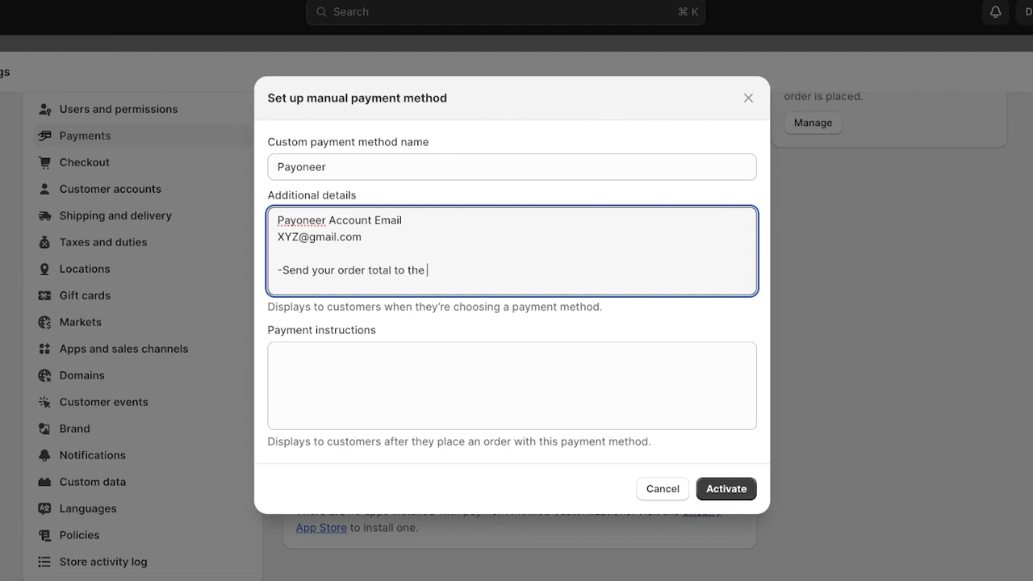
text(ccount)
key(Return)
text(- Keep a screen)
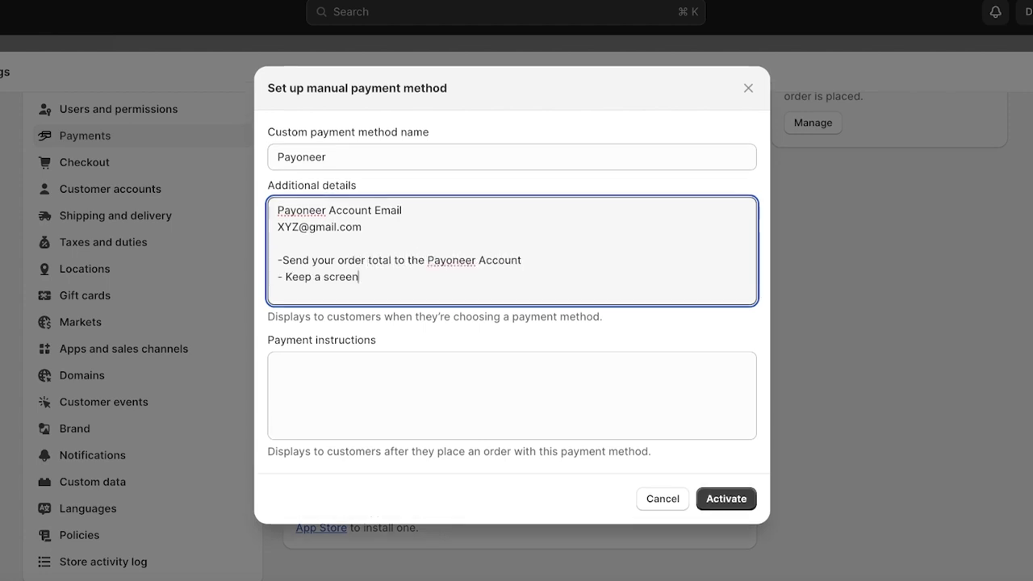
key(BackSpace)
key(BackSpace)
key(BackSpace)
key(BackSpace)
key(BackSpace)
key(BackSpace)
key(BackSpace)
key(BackSpace)
key(BackSpace)
key(BackSpace)
key(BackSpace)
key(BackSpace)
key(BackSpace)
text(Create a screenshot and s)
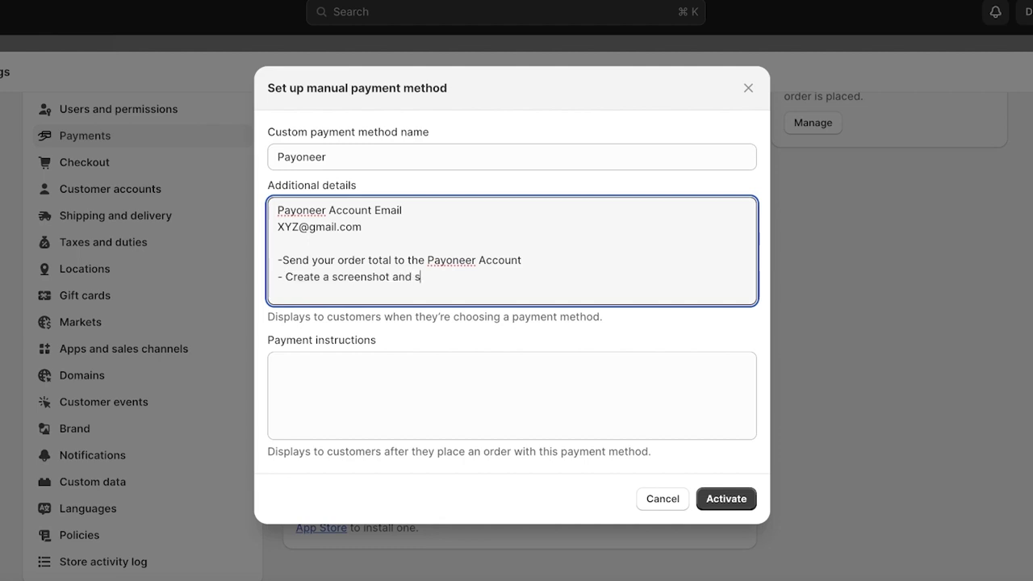
text(end to XYZ. m)
key(BackSpace)
key(BackSpace)
key(BackSpace)
text(email.)
- Add the step '- You will receive your payment conformation within 24hours.', then close without activating
key(Return)
text(- )
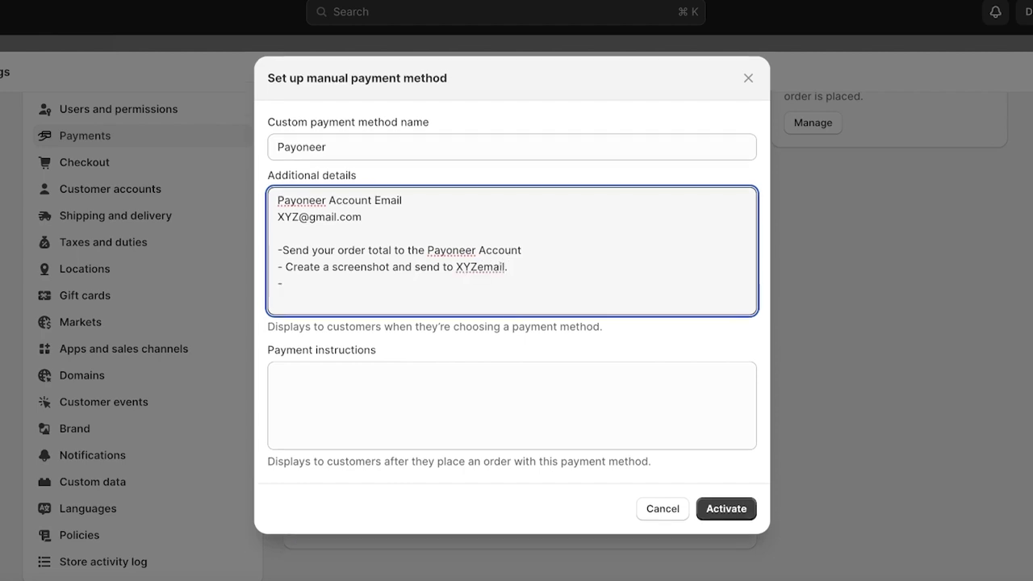
text(You will receive you)
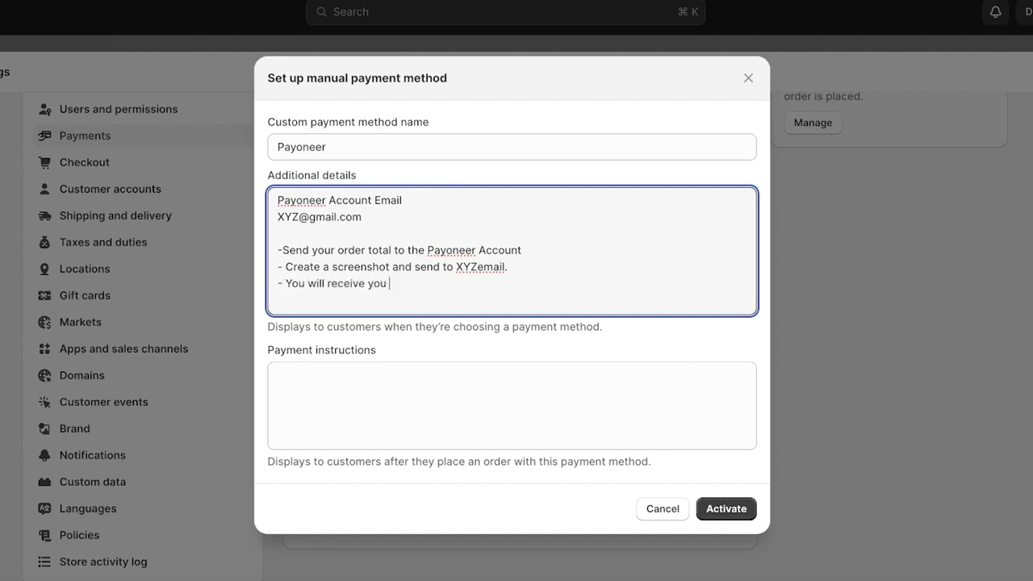
text(r payment conforma)
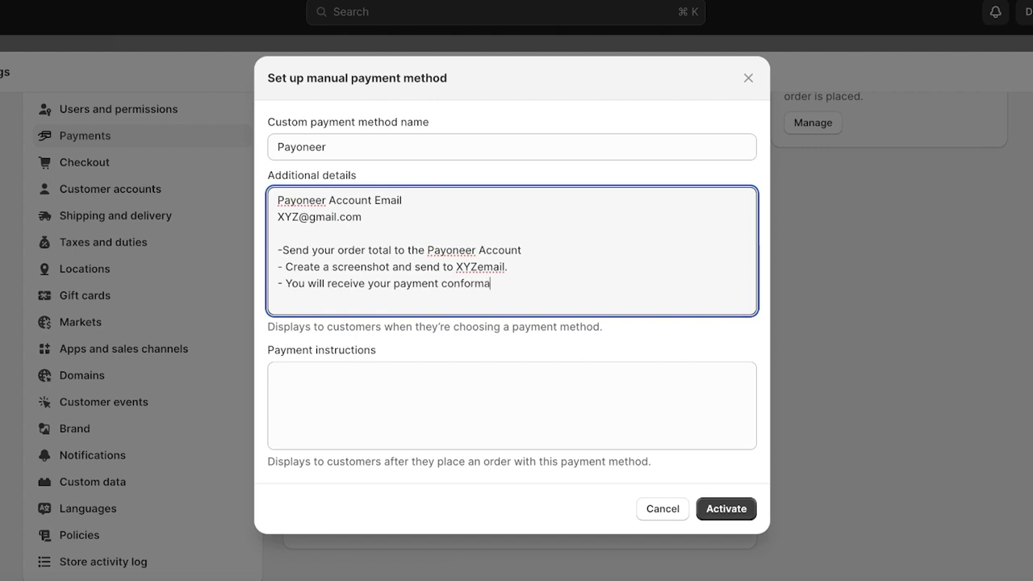
text(tion within 24hour)
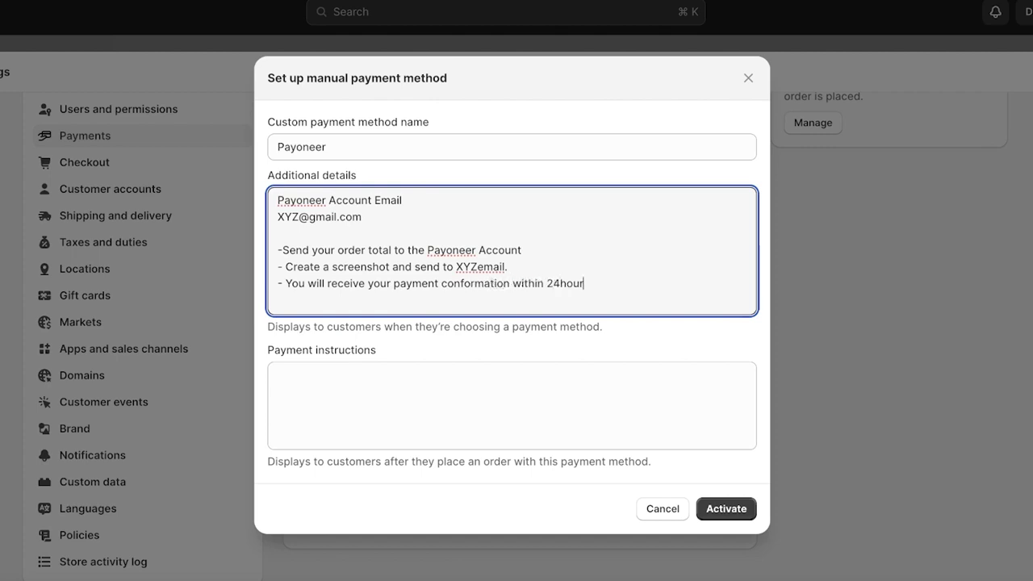
text(s.)
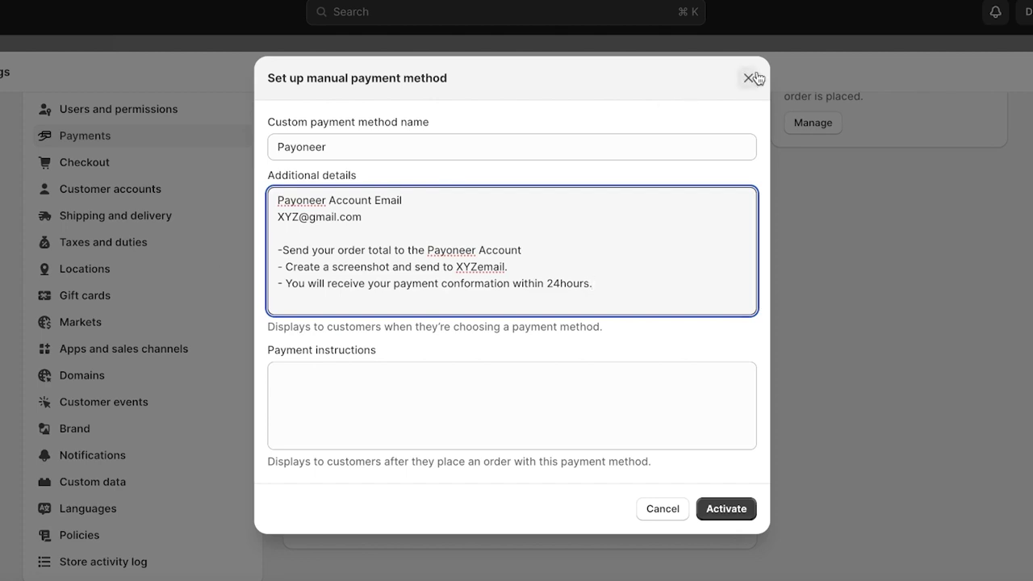
click(752, 76)
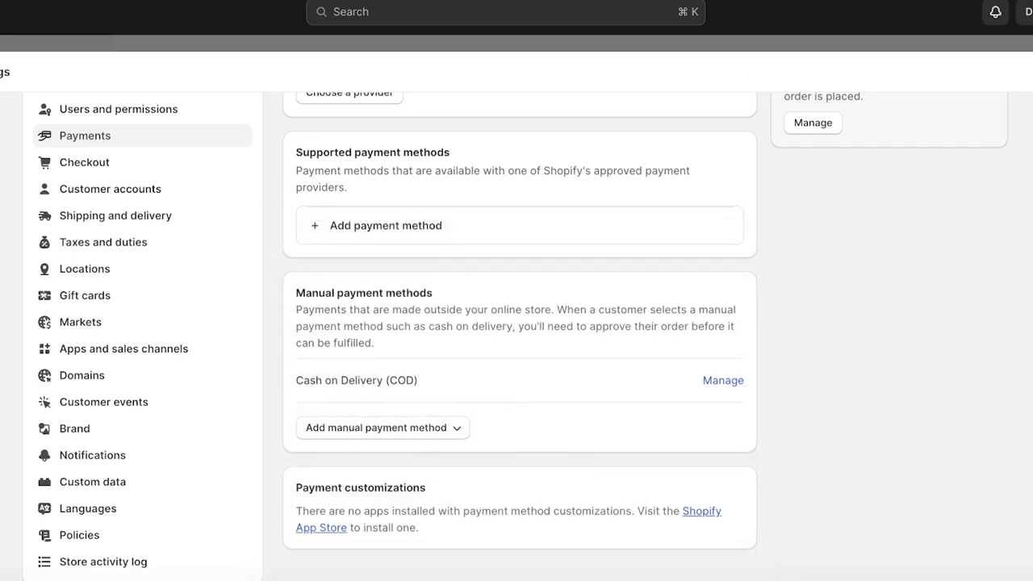
key(Escape)
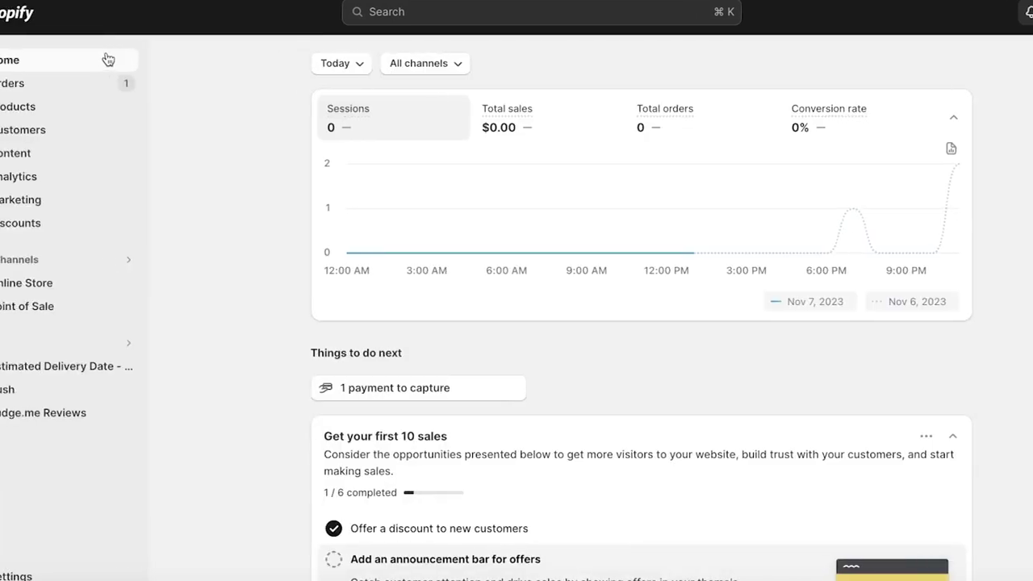